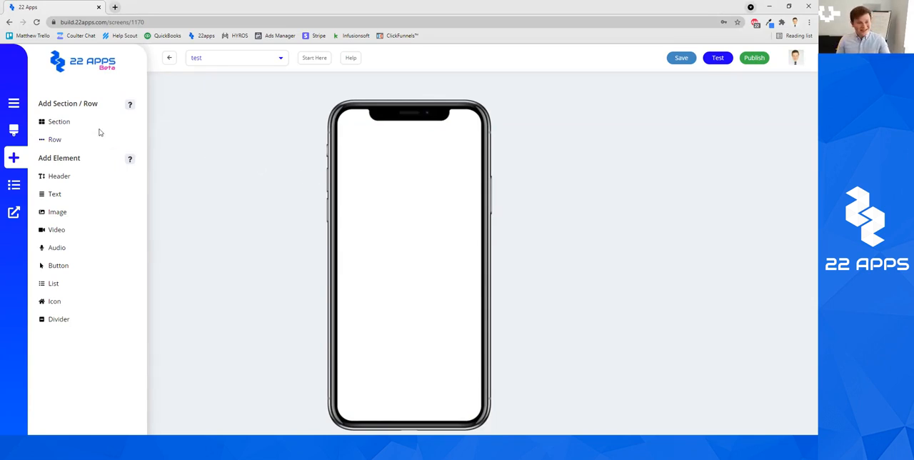
Save the test page and return to the overview of the app's pages
left_click(170, 58)
left_click(482, 70)
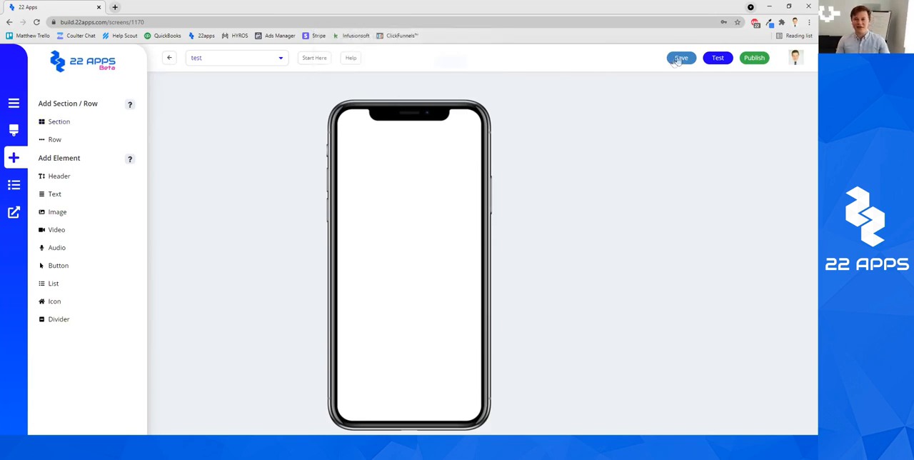
left_click(681, 58)
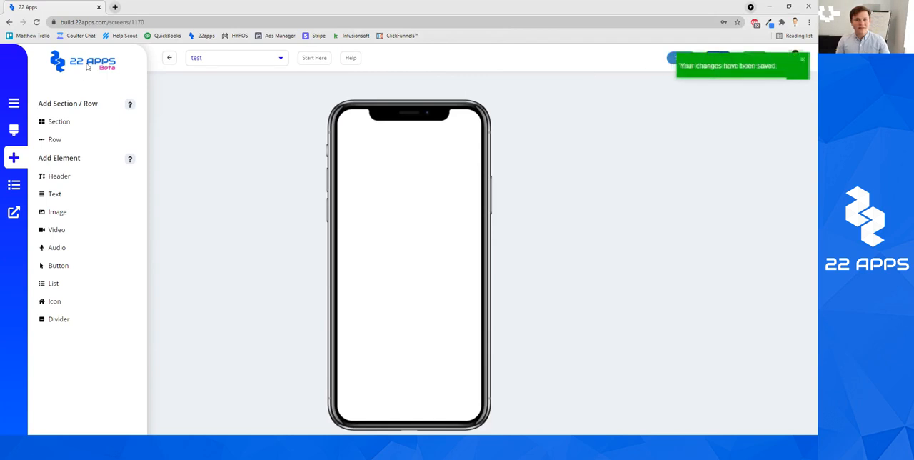
left_click(169, 58)
Find the test page in the page overview and open it for editing
scroll(558, 327, "down", 3)
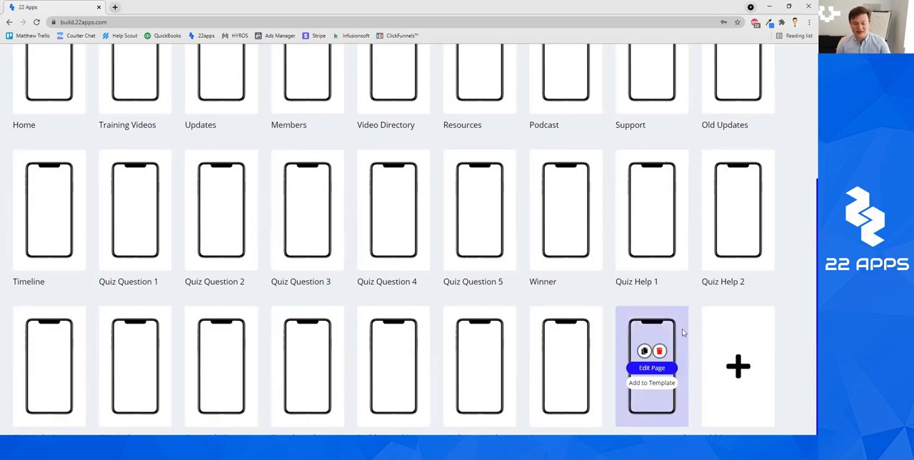
scroll(649, 364, "up", 3)
scroll(326, 218, "down", 3)
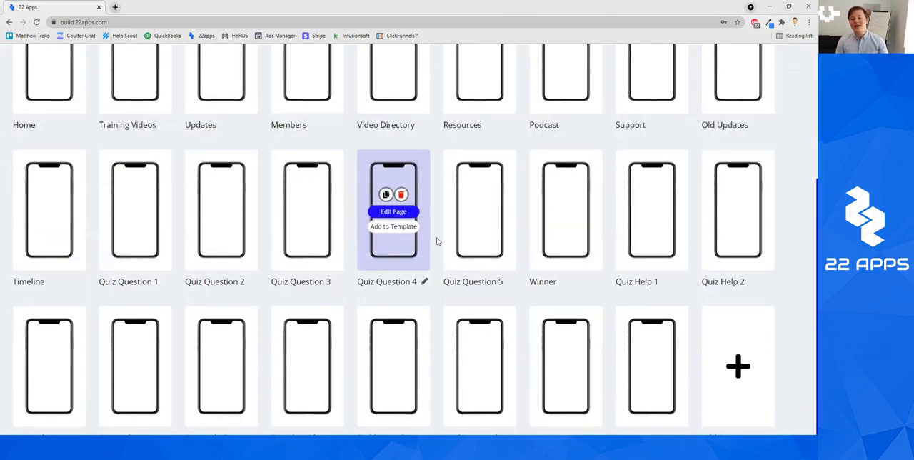
left_click(667, 370)
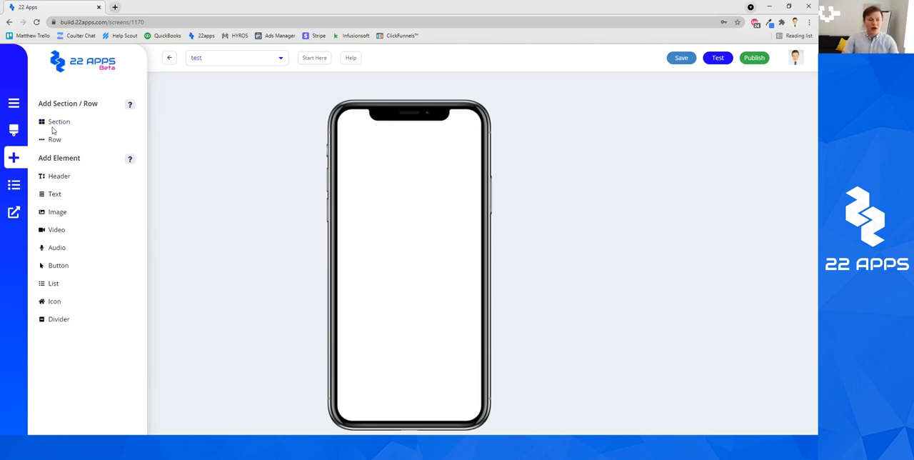
Add a section containing a row with one header element at the top of the blank page
mouse_move(53, 123)
left_mouse_down()
mouse_move(255, 118)
mouse_move(350, 133)
mouse_move(65, 121)
left_mouse_up()
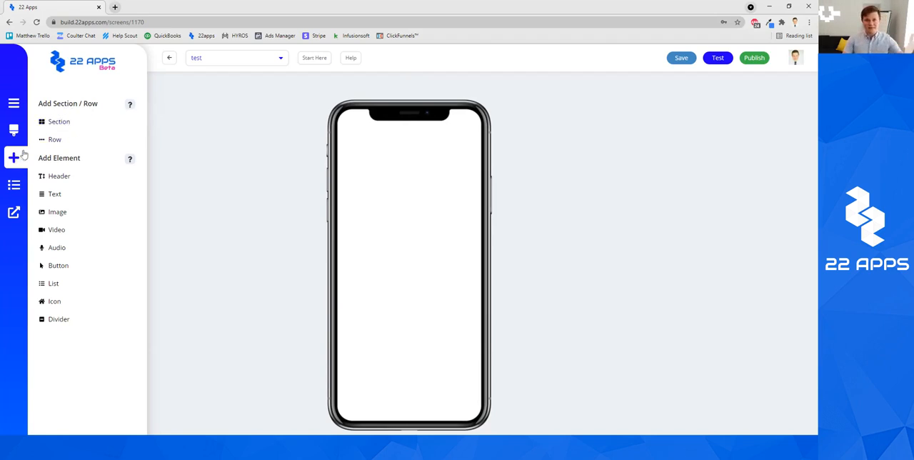
left_click_drag(47, 122, 424, 162)
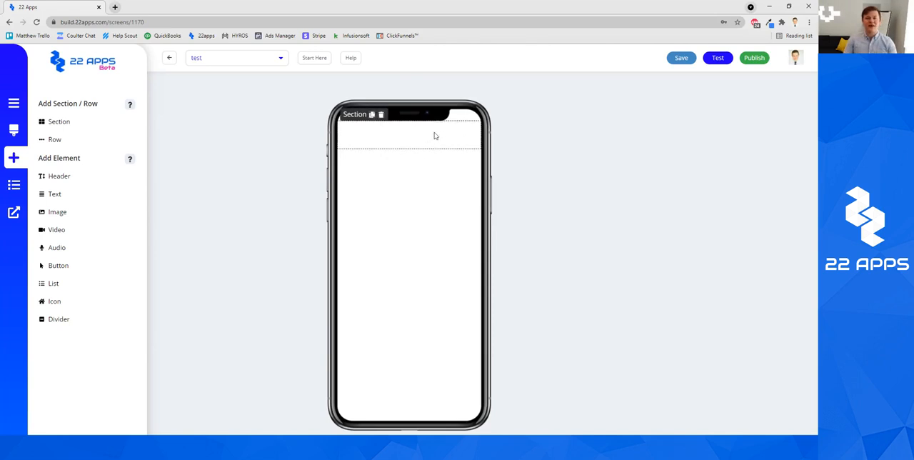
left_click_drag(50, 140, 418, 141)
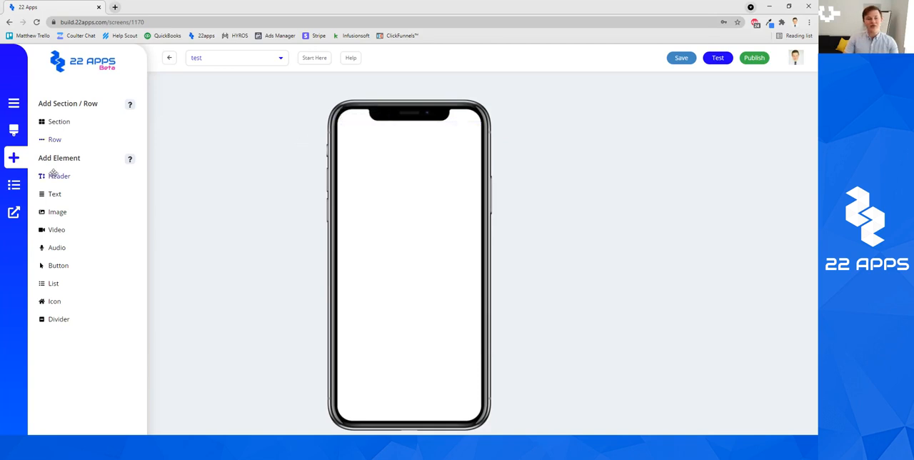
left_click_drag(50, 180, 394, 139)
Split the row into 2 columns and place a second header element in the empty column
left_click(397, 149)
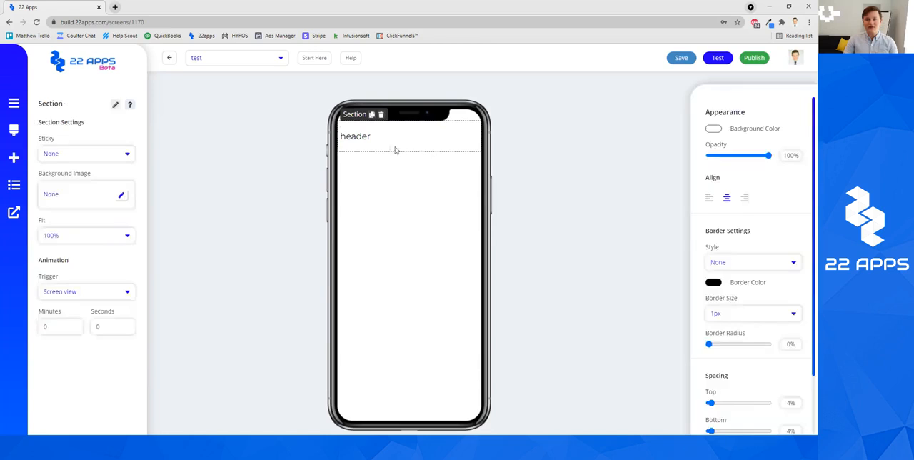
left_click(383, 147)
left_click(71, 156)
left_click(69, 183)
left_click(217, 185)
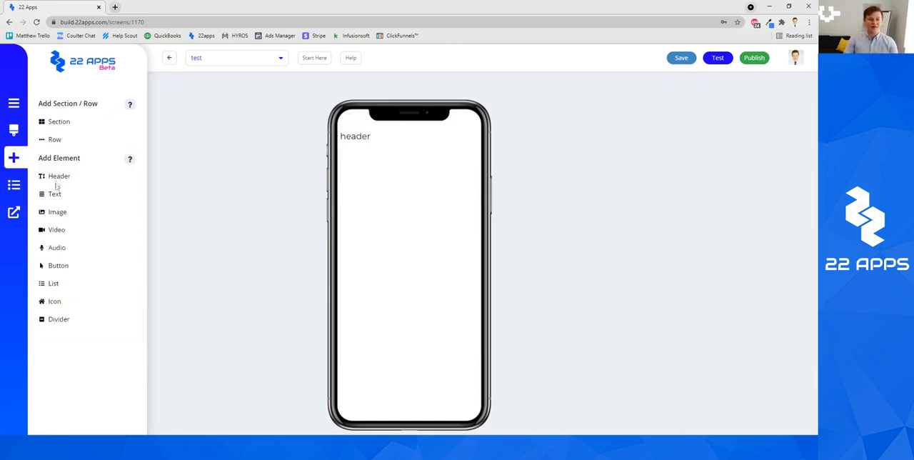
left_click_drag(57, 177, 437, 142)
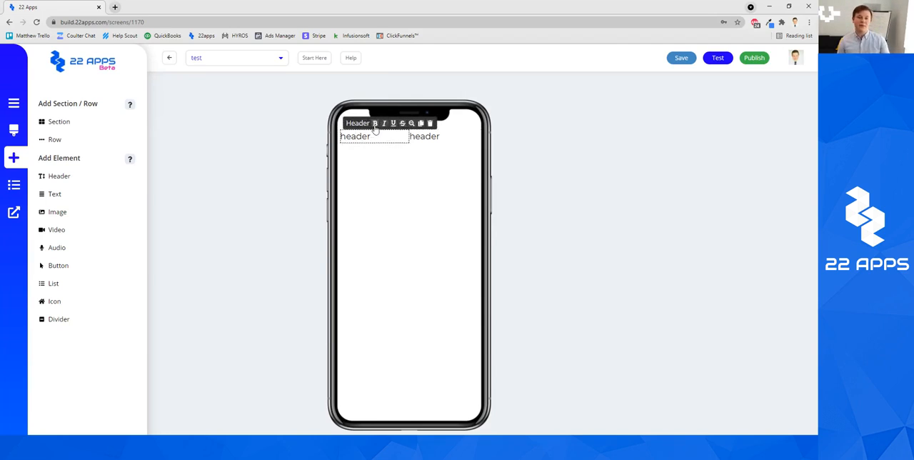
Try underline and strikethrough formatting on the first column's header
left_click(374, 129)
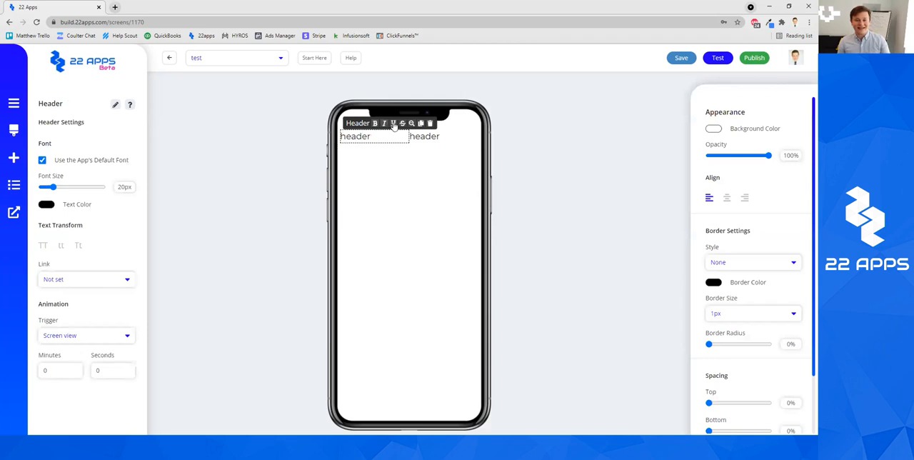
left_click(393, 124)
left_click(393, 124)
left_click(403, 124)
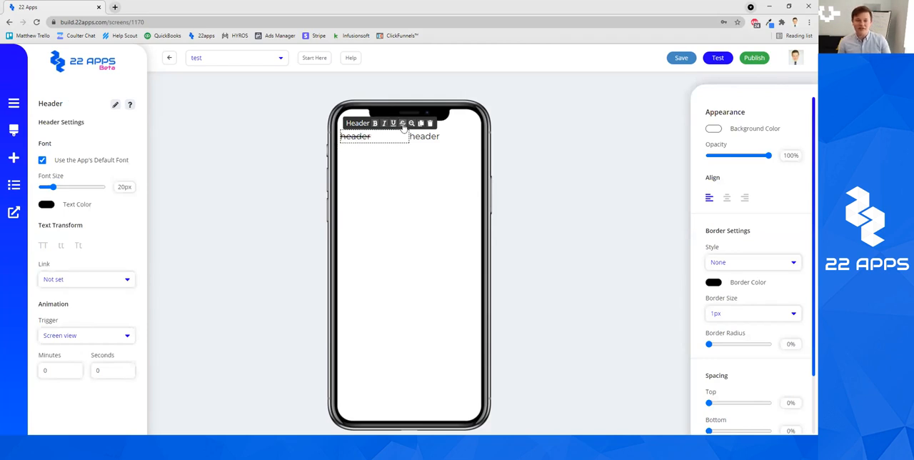
left_click(403, 125)
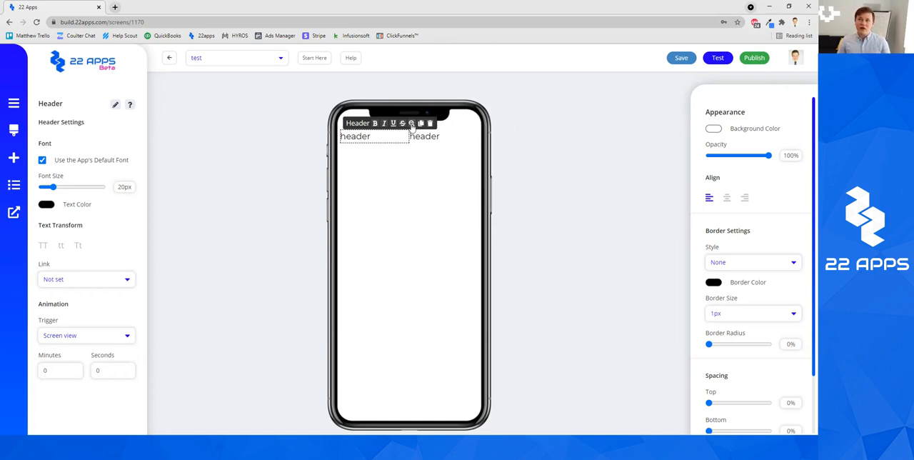
left_click(396, 170)
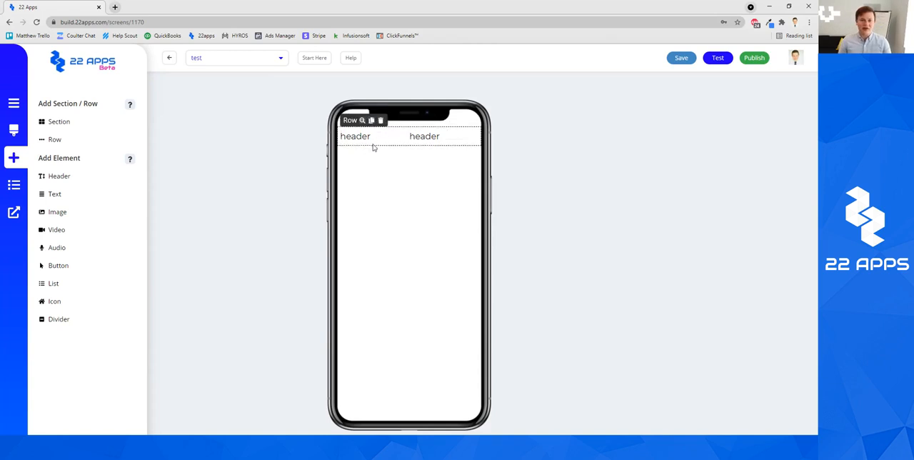
Go from the first column's header up to its parent row and section to view the settings at each level
left_click(373, 142)
left_click(396, 199)
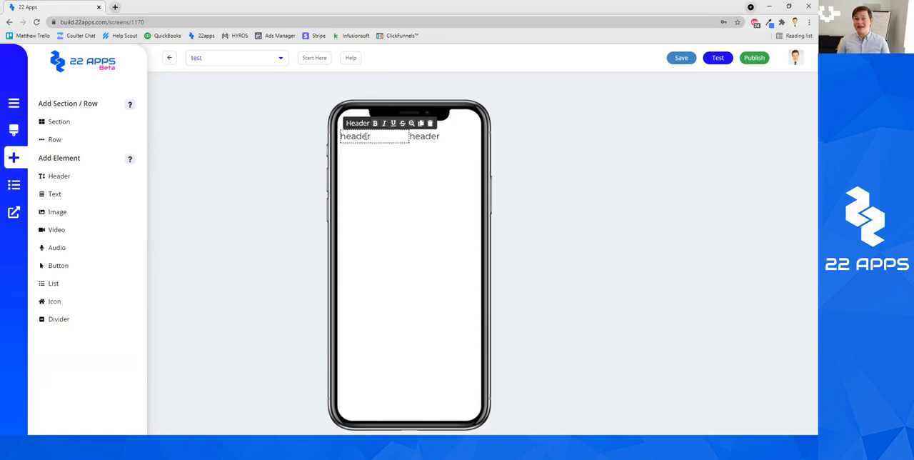
left_click(411, 123)
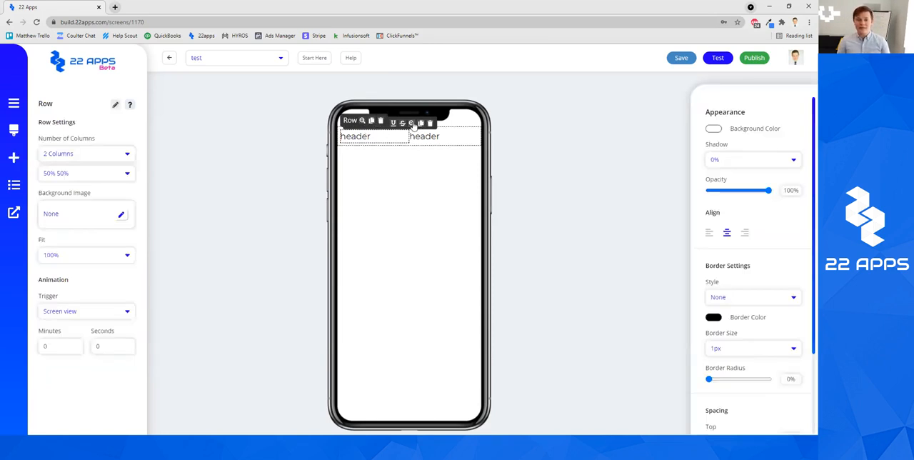
left_click(421, 227)
left_click(391, 134)
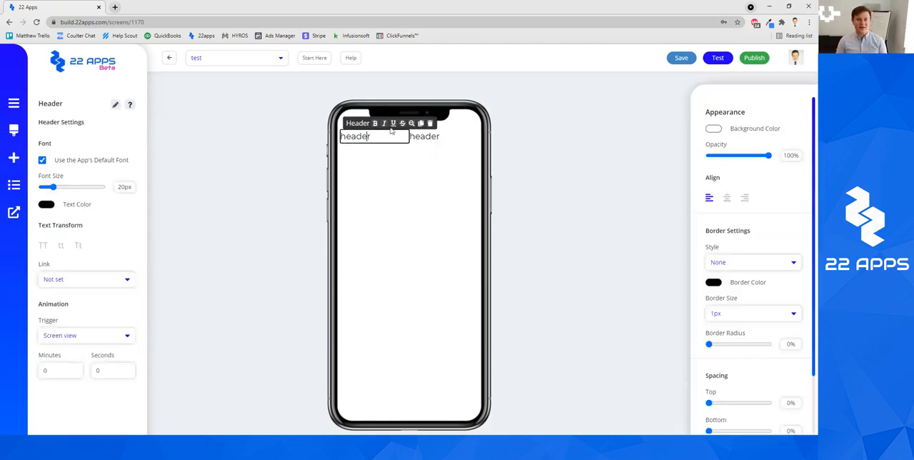
left_click(410, 123)
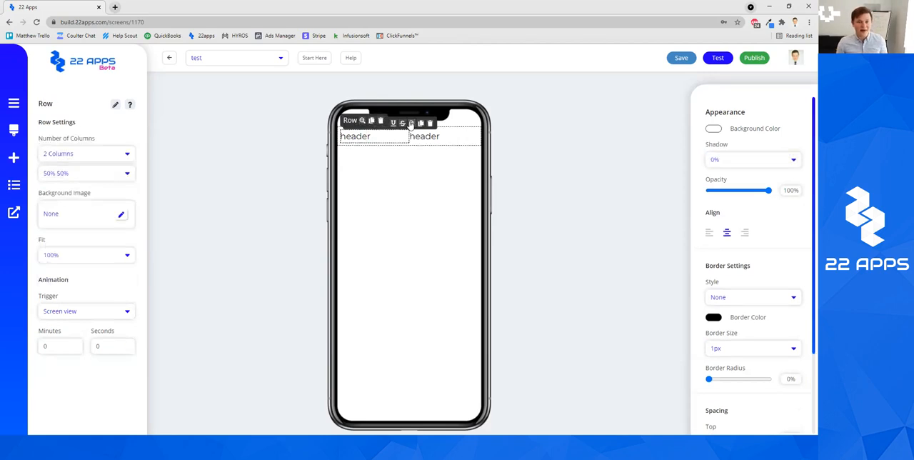
left_click(362, 120)
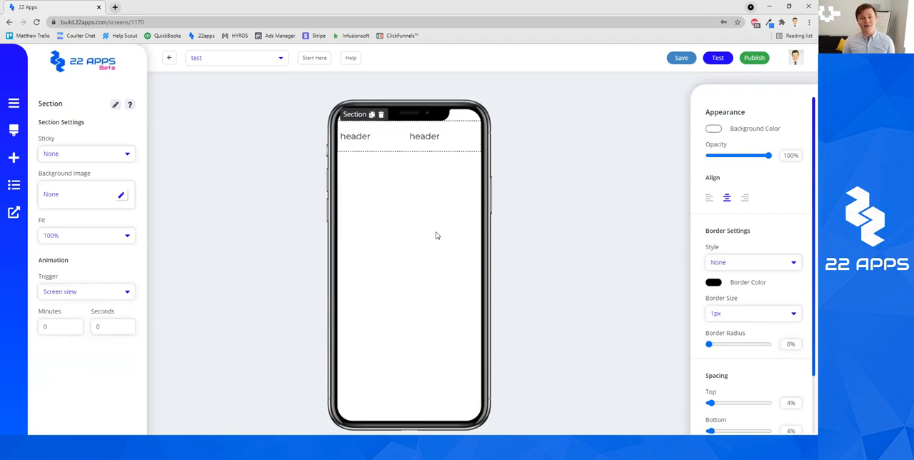
left_click(540, 198)
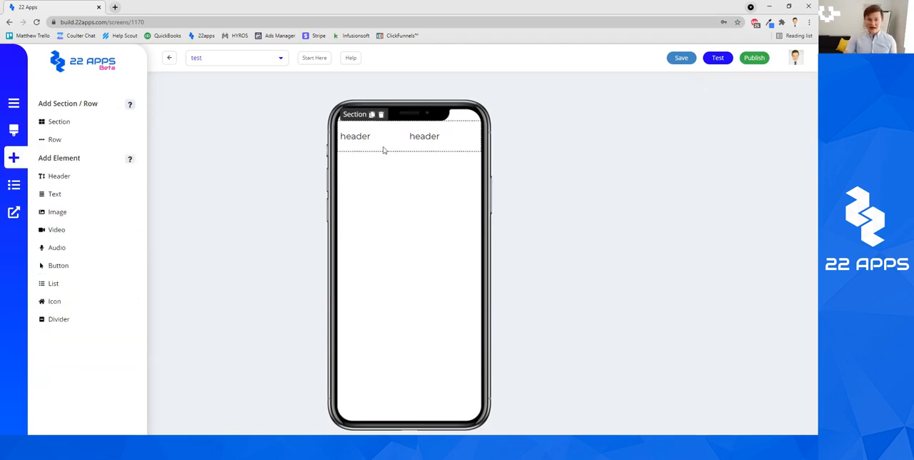
Select the section that contains the headers and look at its Sticky options
left_click(380, 138)
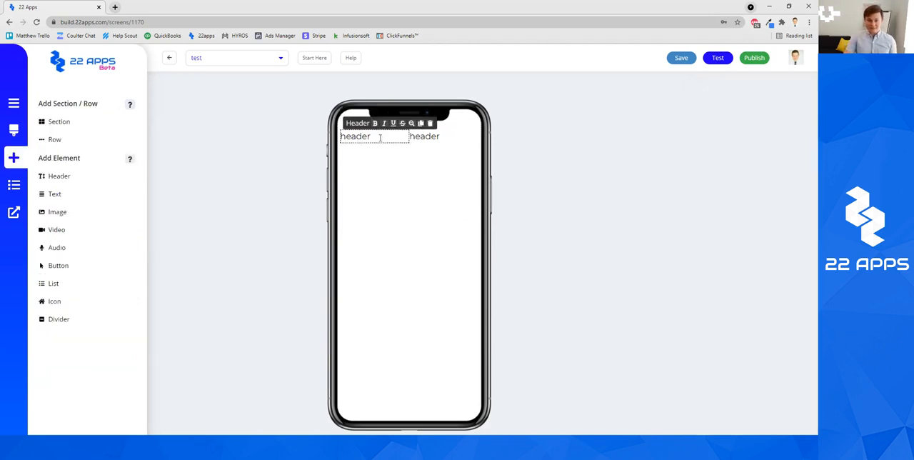
left_click(415, 125)
left_click(363, 118)
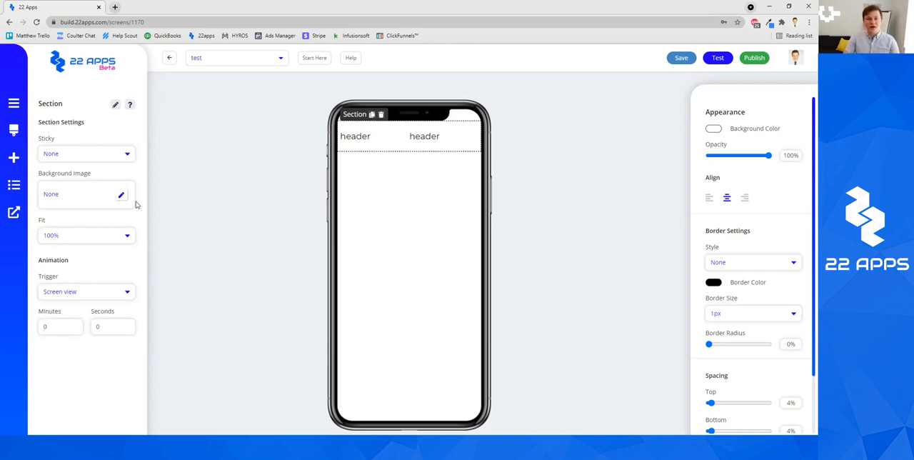
left_click(119, 156)
left_click(100, 140)
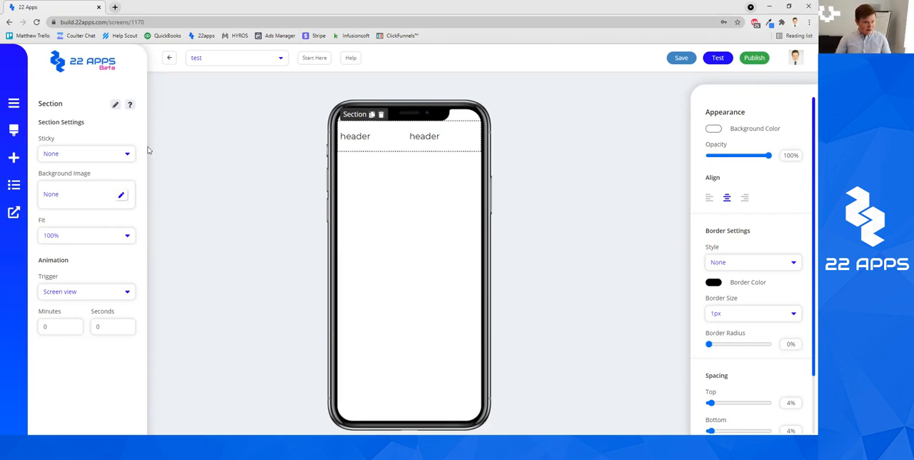
Switch from the test page to the Home page in the editor
left_click(234, 61)
scroll(268, 100, "up", 5)
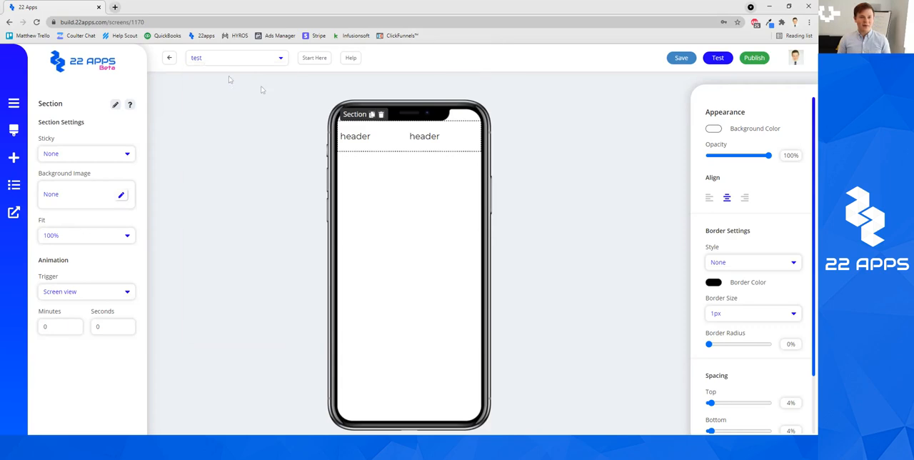
left_click(214, 73)
left_click(448, 70)
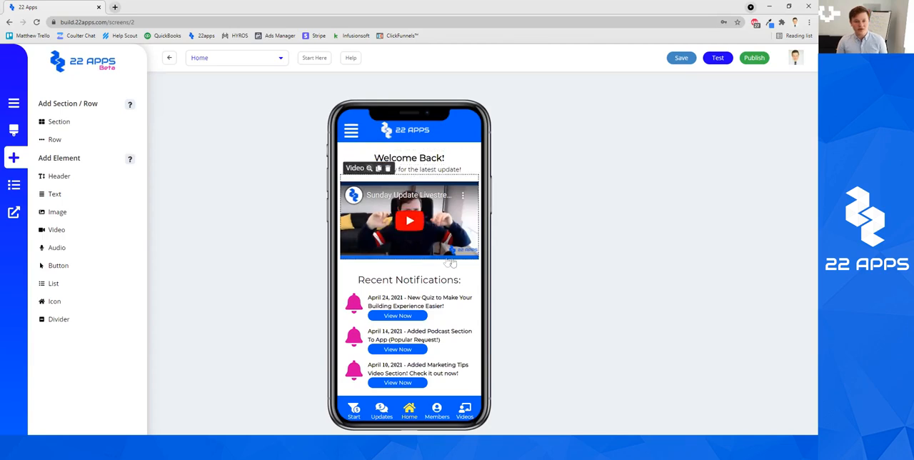
Examine the Home page's main content section and how its content moves relative to the header and navigation bars
left_click(352, 147)
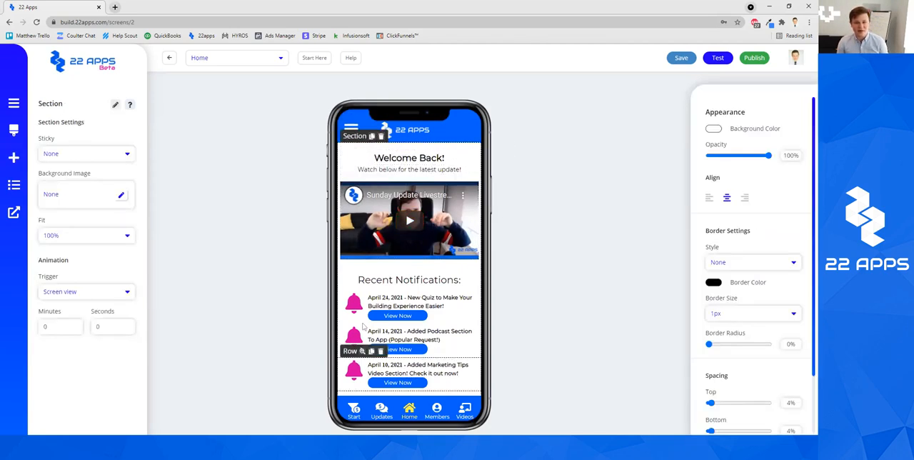
scroll(450, 221, "down", 2)
scroll(449, 220, "up", 2)
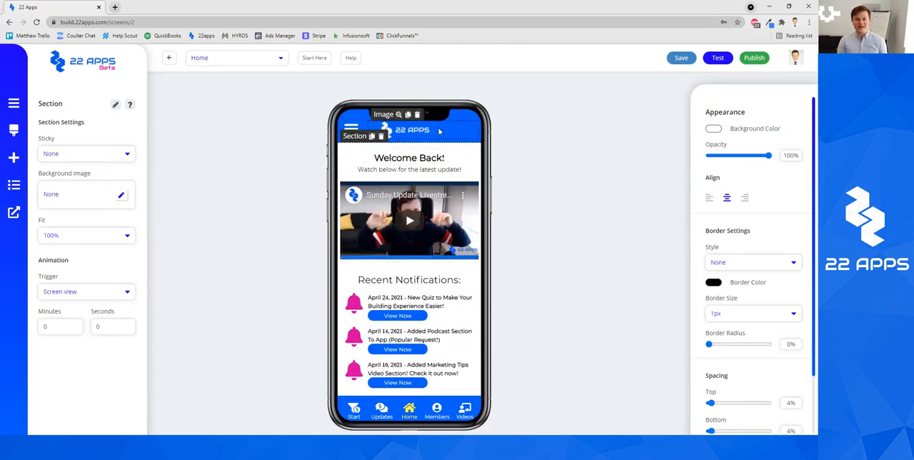
scroll(438, 157, "down", 1)
scroll(443, 171, "up", 1)
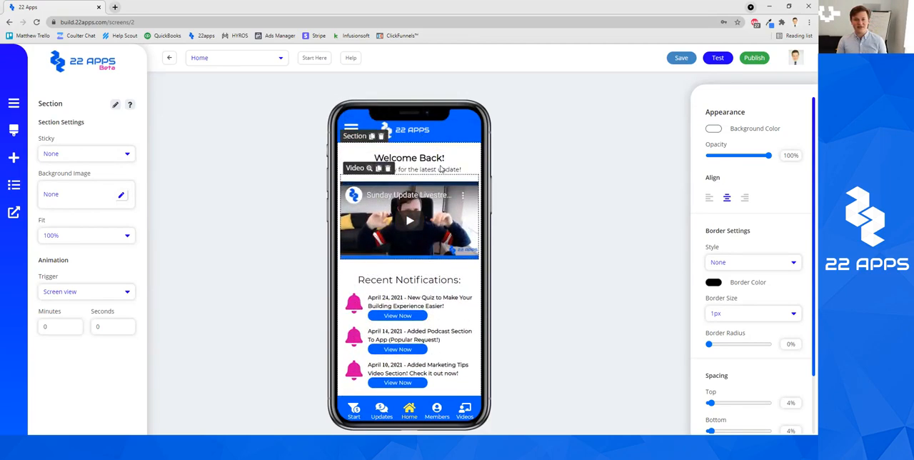
scroll(457, 175, "down", 1)
scroll(470, 180, "up", 1)
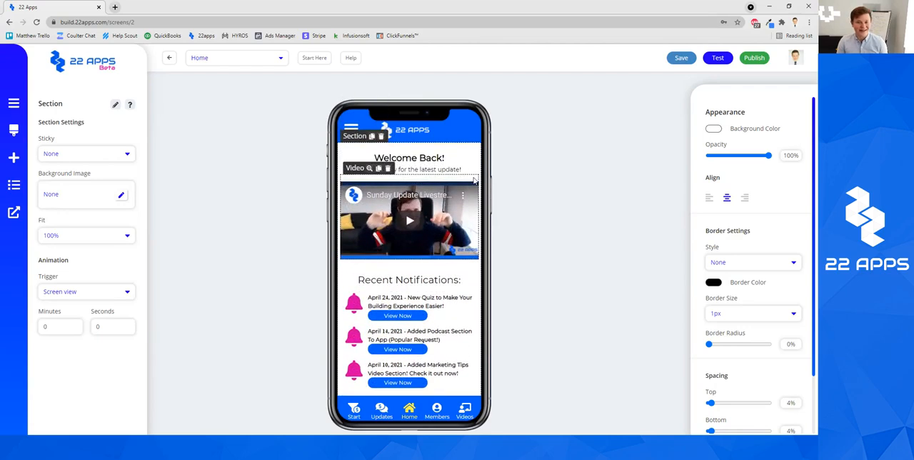
left_click(538, 185)
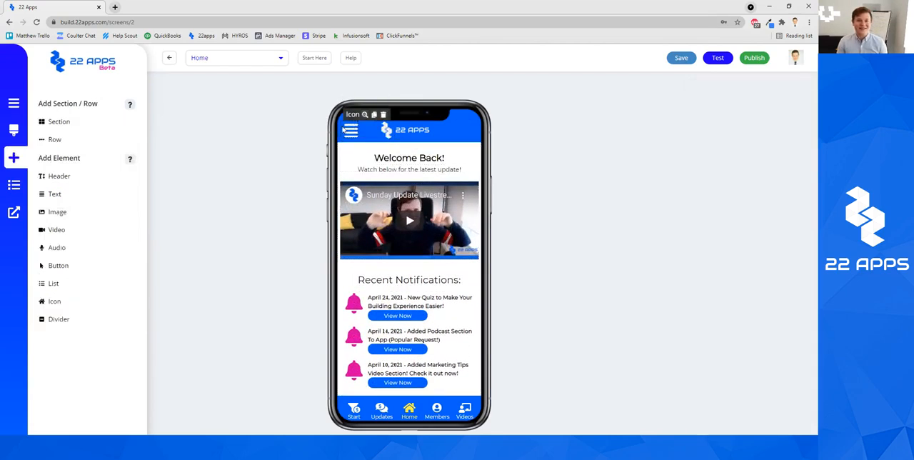
Check the Sticky setting of the Home page's blue header section with the menu icon and logo
left_click(357, 123)
left_click(420, 144)
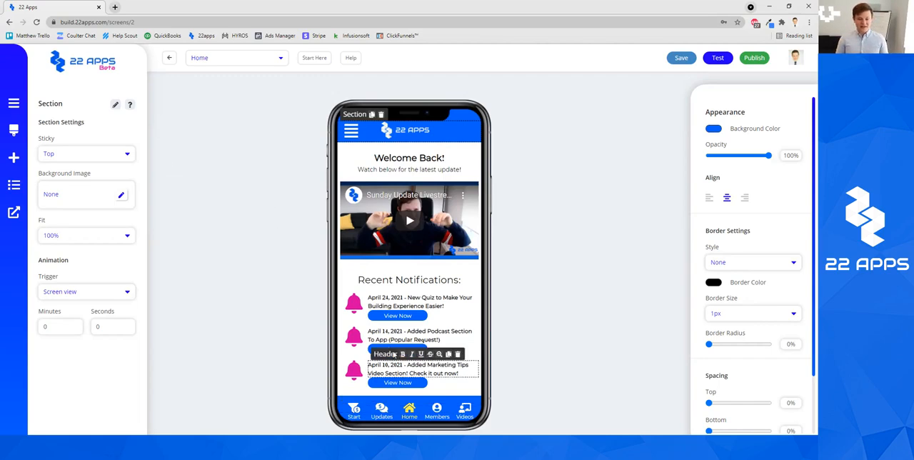
left_click(566, 347)
Check the Sticky setting of the Home page's navigation section with the Start, Updates, Home, Members and Videos icons
scroll(443, 336, "down", 1)
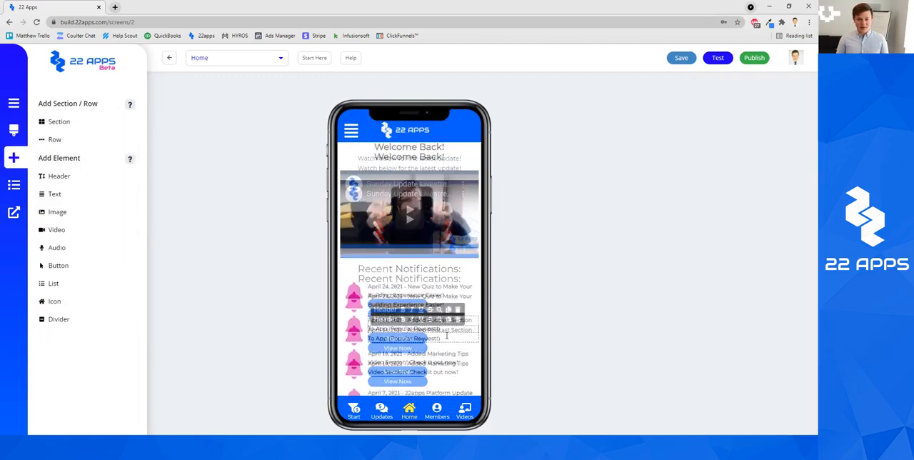
scroll(447, 335, "up", 1)
scroll(447, 335, "down", 1)
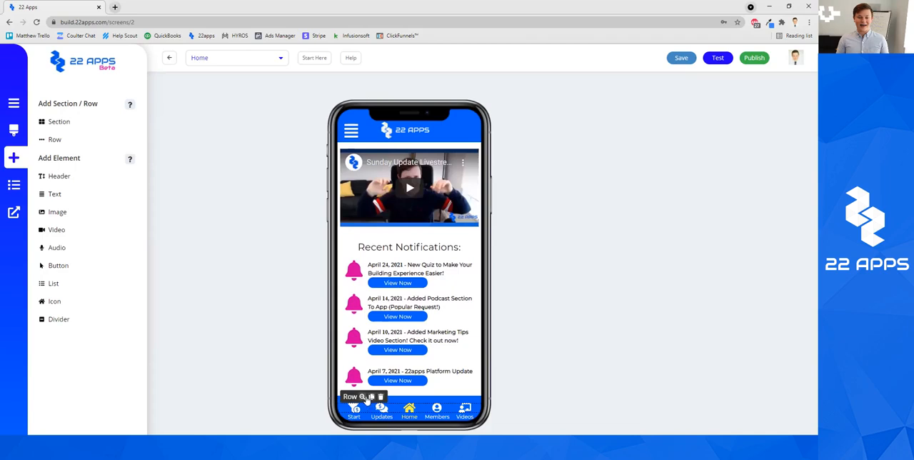
left_click(402, 394)
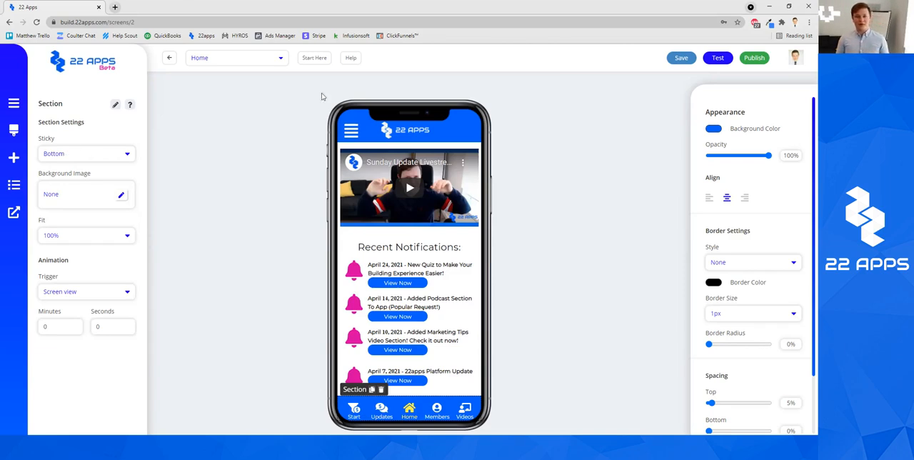
Check the settings of the menu icon in the Home page's header and clear the selection
left_click(522, 138)
left_click(351, 131)
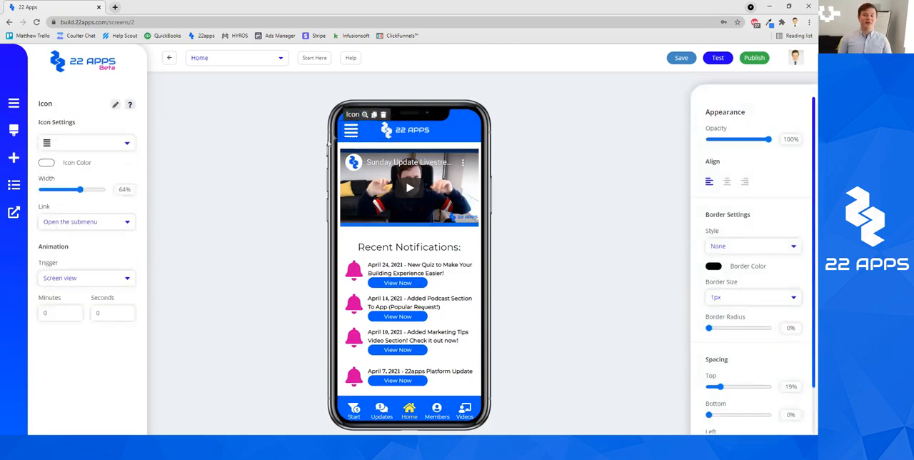
left_click(282, 170)
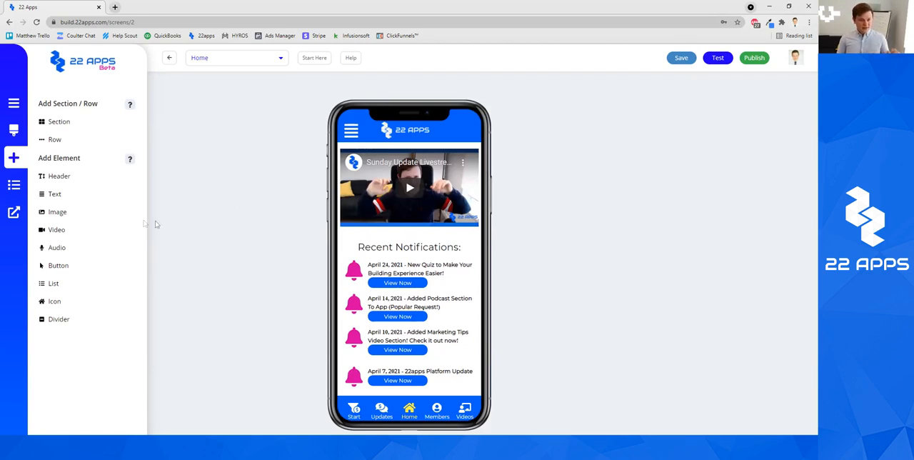
Select the blue header section that holds the menu icon and logo
left_click(349, 129)
left_click(365, 115)
left_click(362, 115)
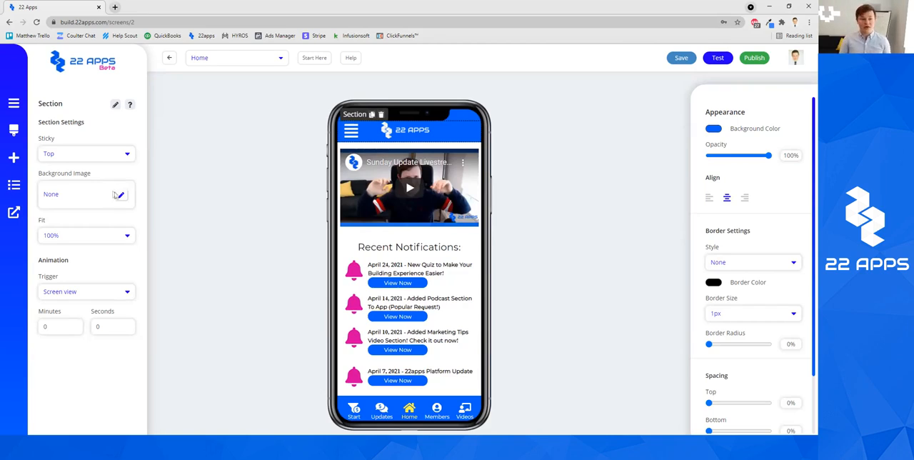
Try Fit values of 66% and 50% on the header section and return it to 100%
left_click(120, 237)
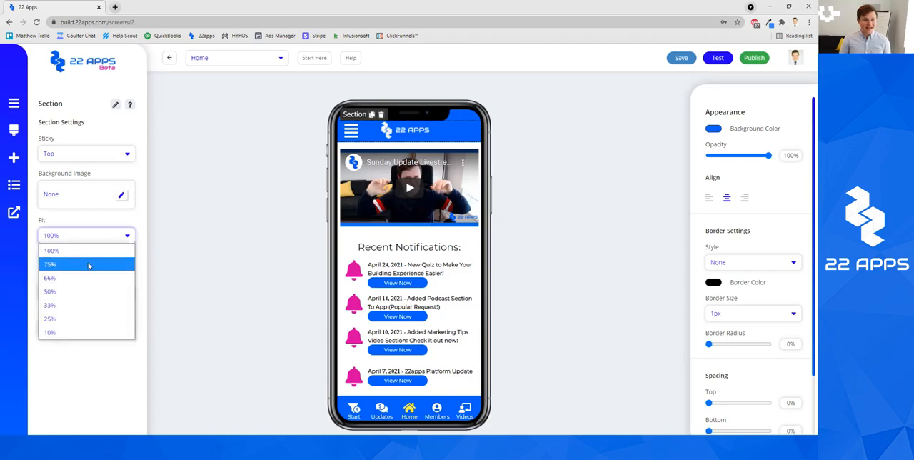
left_click(83, 278)
left_click(128, 236)
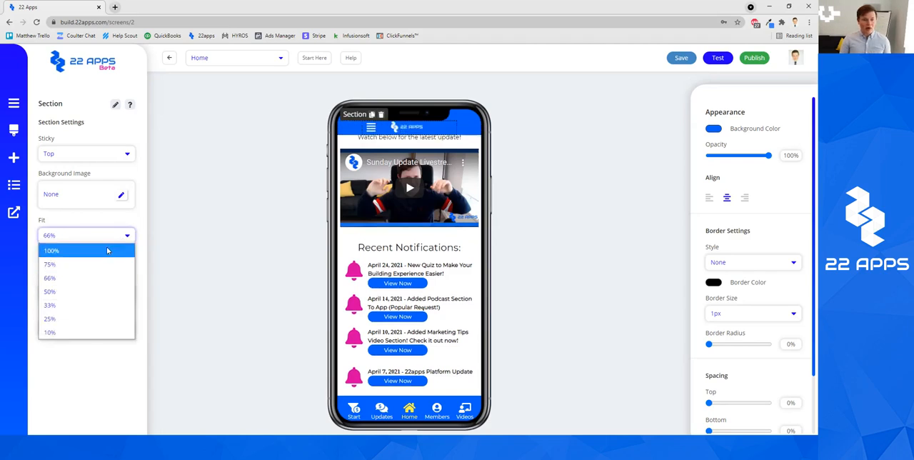
left_click(107, 250)
left_click(107, 237)
left_click(109, 290)
left_click(83, 236)
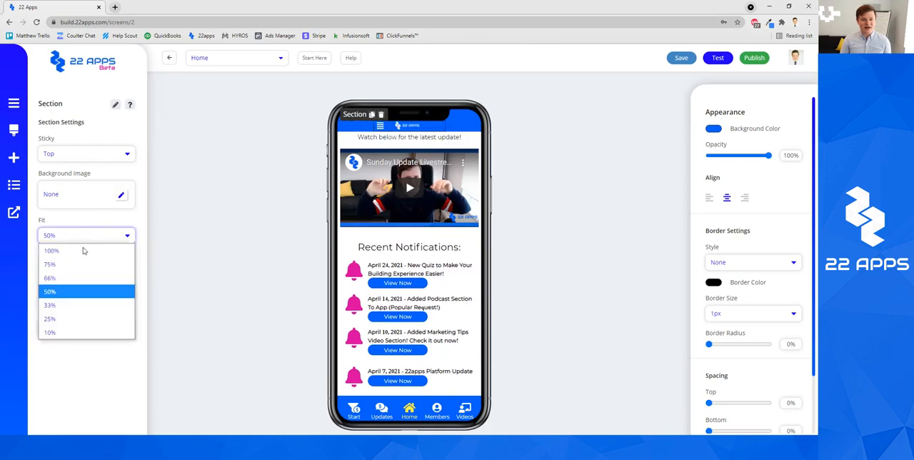
left_click(84, 249)
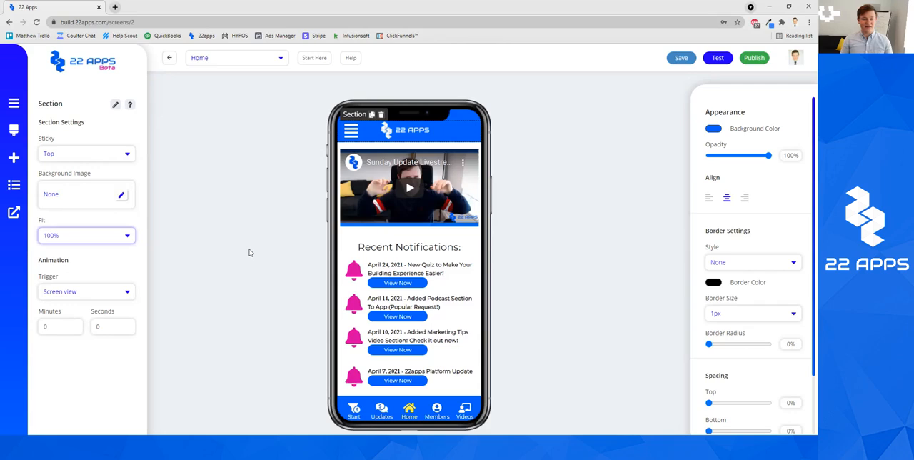
Check the animation Trigger options available for the header section
left_click(102, 292)
left_click(134, 270)
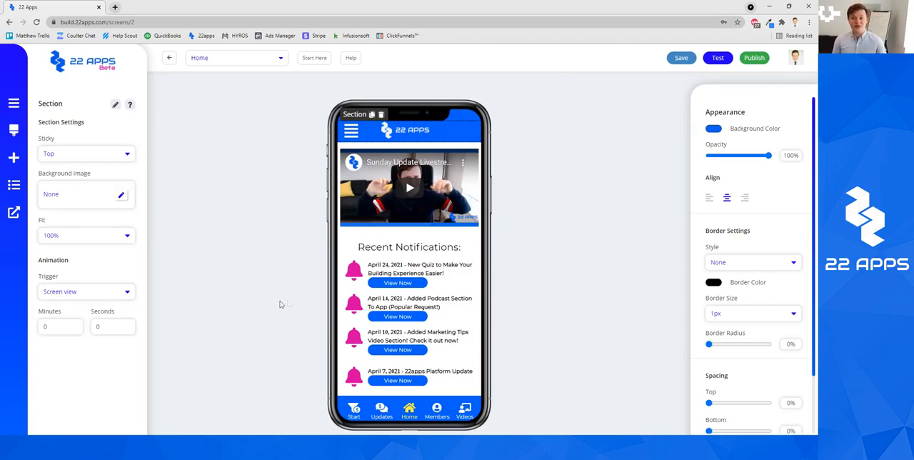
Change the header section's background color to light blue
left_click(714, 130)
left_click_drag(787, 157, 768, 156)
left_click(779, 95)
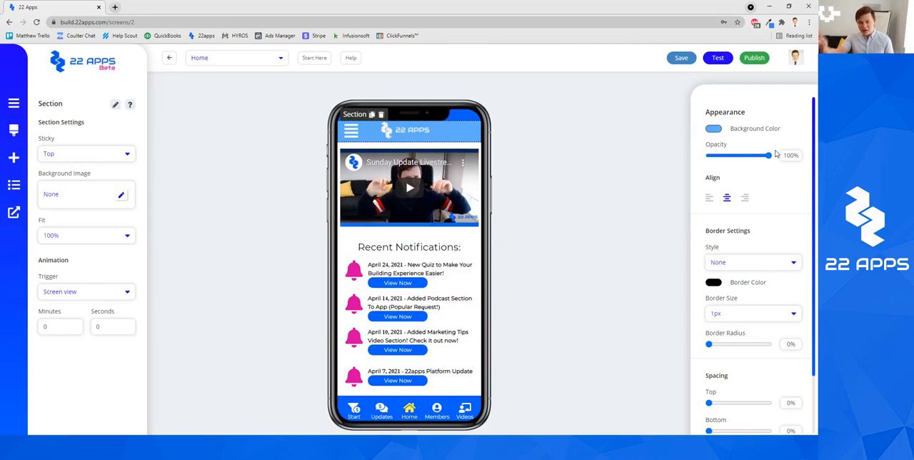
Try left and right alignment on the full-width header section and return it to center
left_click(709, 200)
left_click(745, 200)
left_click(727, 203)
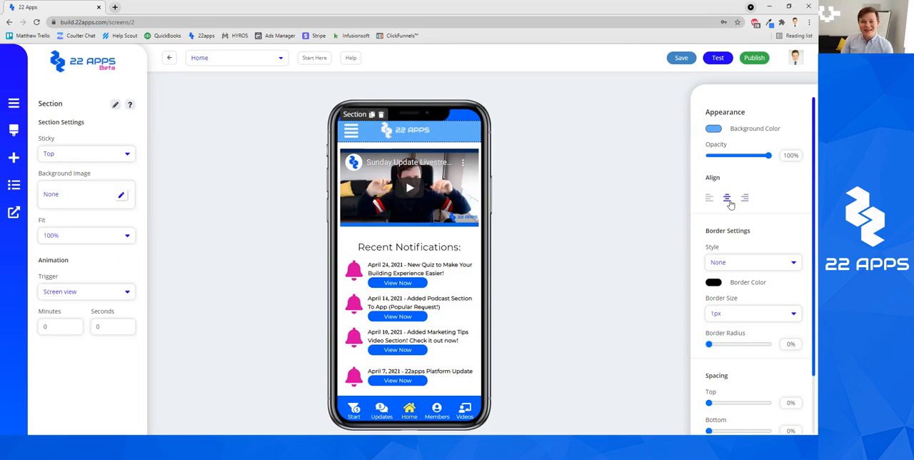
Shrink the header section to a 33% Fit and try left, center and right alignment on it, ending on center
left_click(80, 235)
left_click(79, 300)
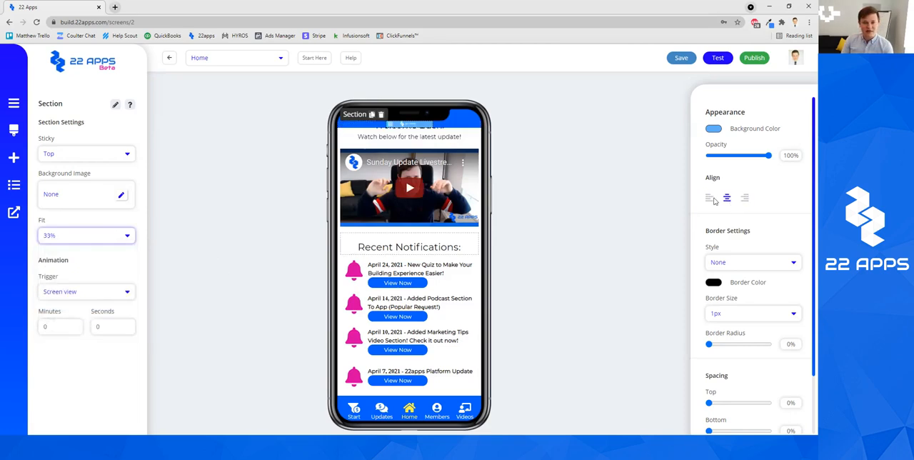
left_click(708, 199)
left_click(727, 199)
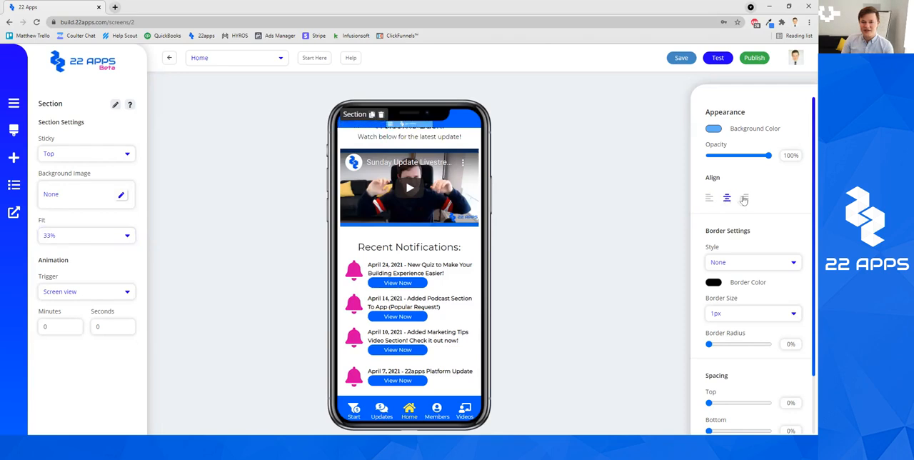
left_click(745, 199)
left_click(727, 199)
left_click(708, 200)
left_click(727, 201)
left_click(744, 199)
left_click(727, 199)
left_click(709, 199)
left_click(727, 199)
Try a 75% Fit on the header section and restore it to 100%
left_click(83, 242)
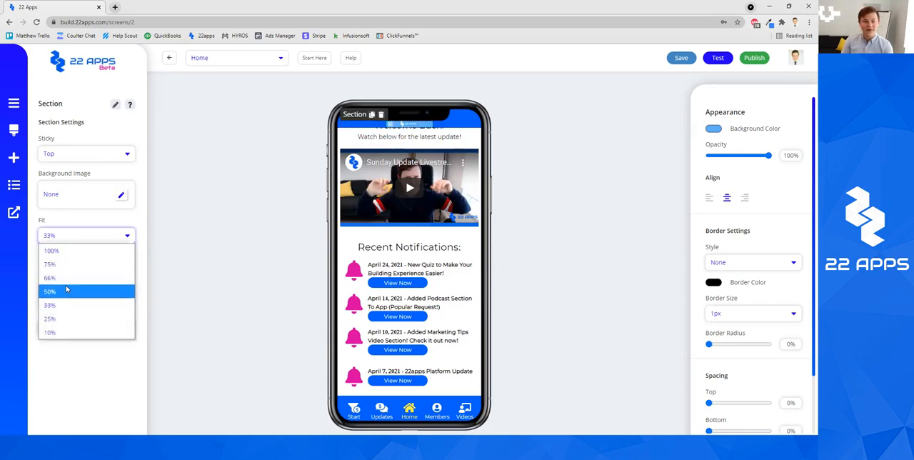
left_click(75, 263)
left_click(77, 237)
left_click(76, 249)
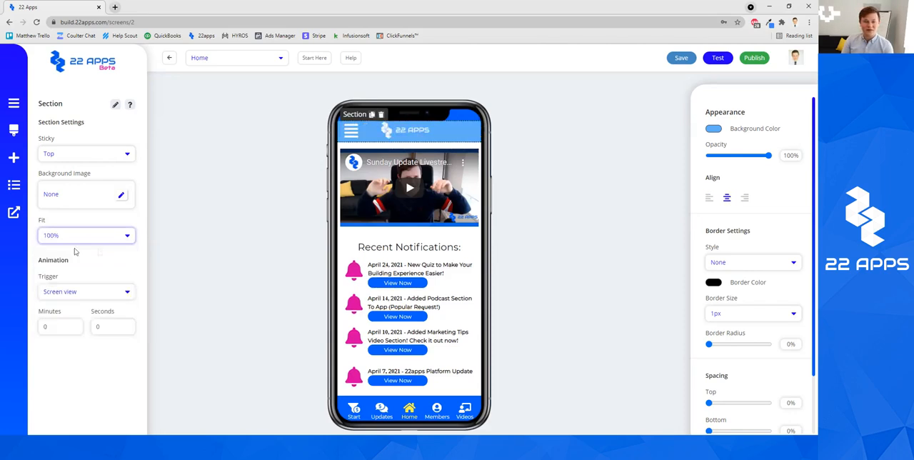
Set the header section's border style to Solid and check its border color and size options
scroll(769, 226, "down", 1)
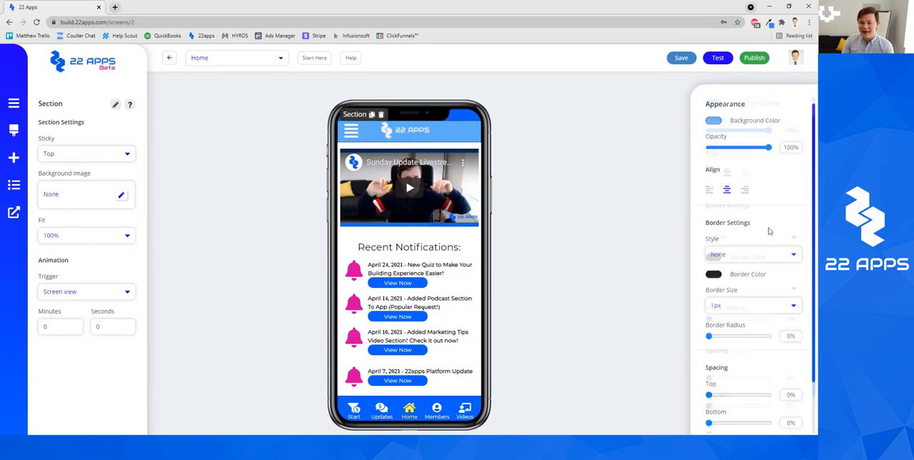
left_click(761, 221)
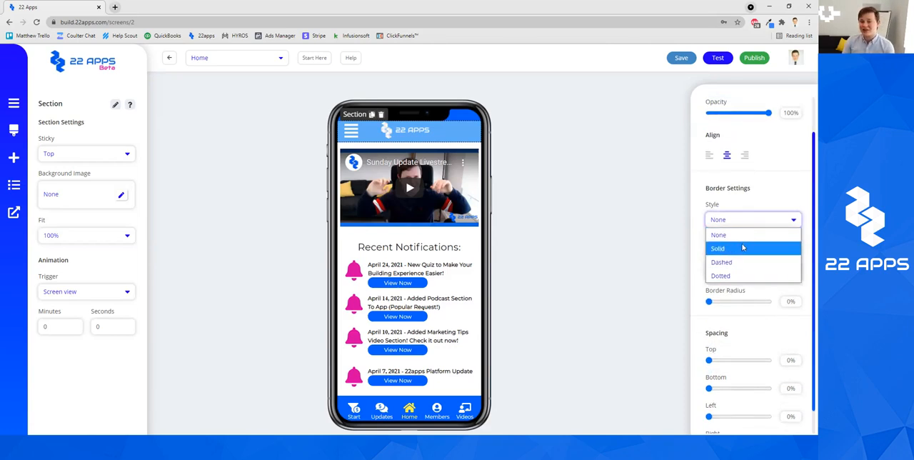
left_click(745, 248)
left_click(713, 240)
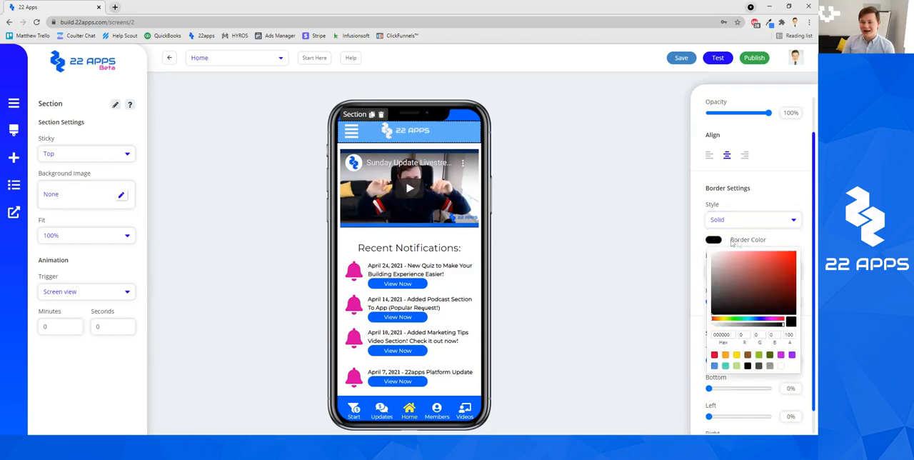
left_click(772, 214)
left_click(759, 275)
left_click(776, 254)
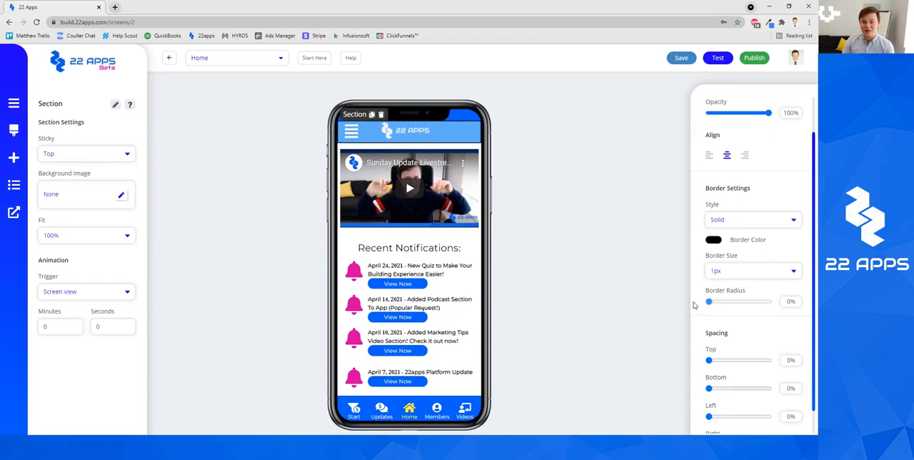
Try spacing of 11% top, 16% bottom and 4% left on the header section
scroll(745, 335, "down", 1)
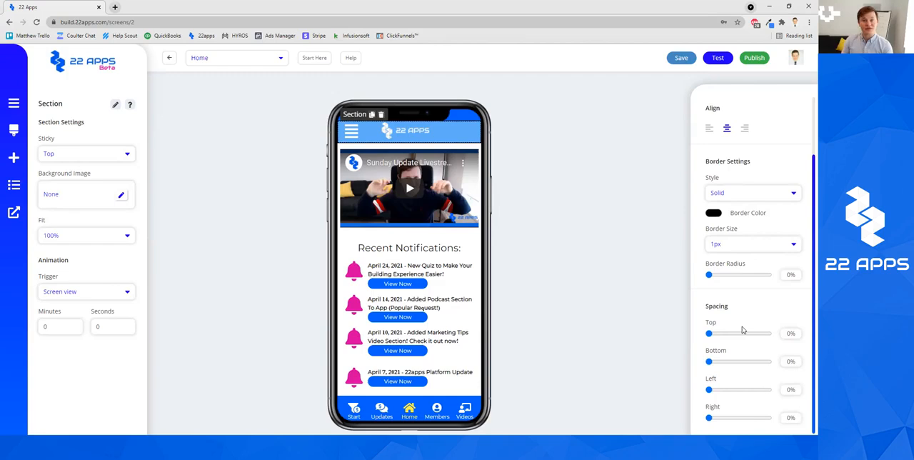
left_click_drag(709, 334, 710, 333)
left_click_drag(709, 361, 726, 390)
mouse_move(708, 417)
left_mouse_down()
mouse_move(726, 419)
mouse_move(708, 418)
left_mouse_up()
left_click_drag(723, 389, 708, 389)
mouse_move(712, 334)
left_mouse_down()
mouse_move(700, 334)
mouse_move(713, 334)
left_mouse_up()
left_click_drag(710, 361, 711, 390)
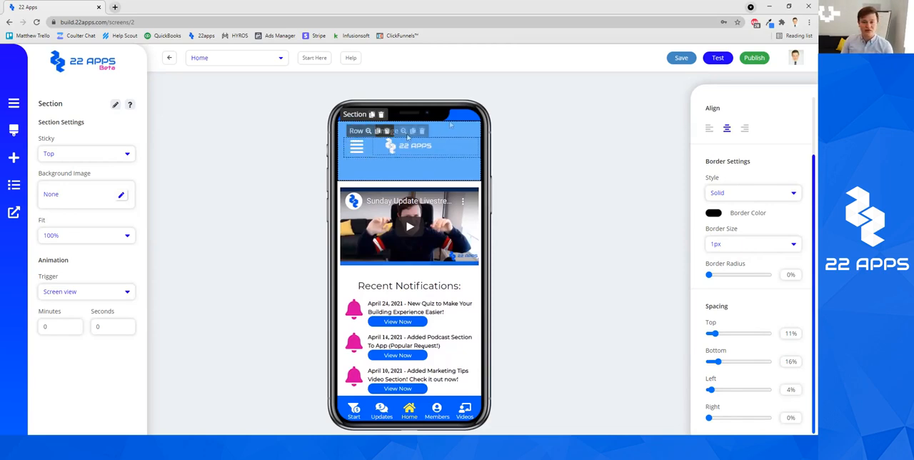
Reset the header section's top, bottom and left spacing to 0% and deselect it
left_click_drag(719, 334, 696, 335)
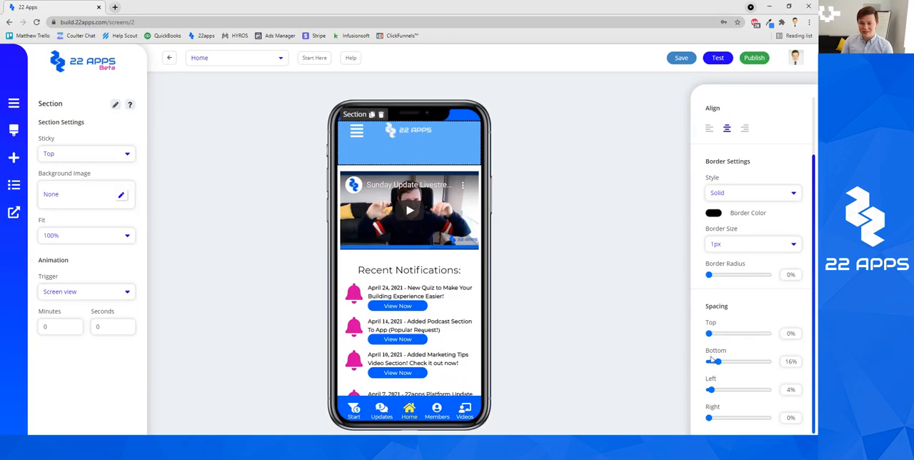
left_click_drag(716, 362, 659, 361)
left_click_drag(710, 389, 655, 391)
left_click(571, 281)
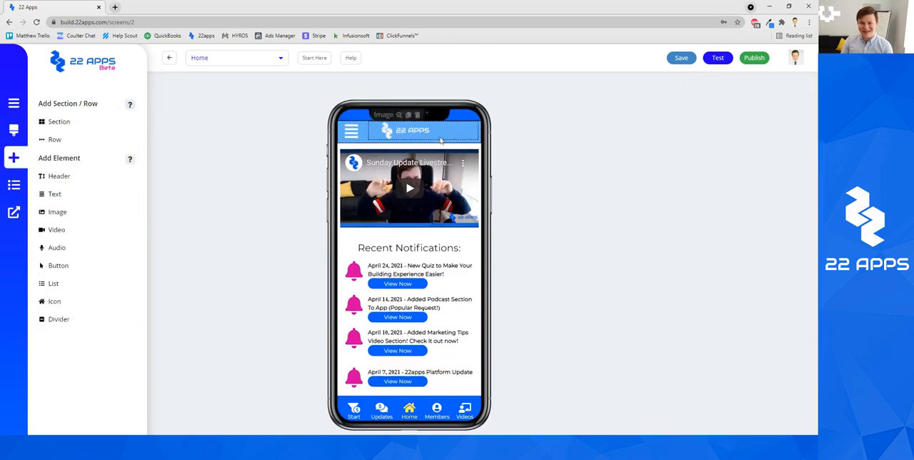
Select the row inside the header section that contains the menu icon and logo
left_click(363, 124)
left_click(365, 120)
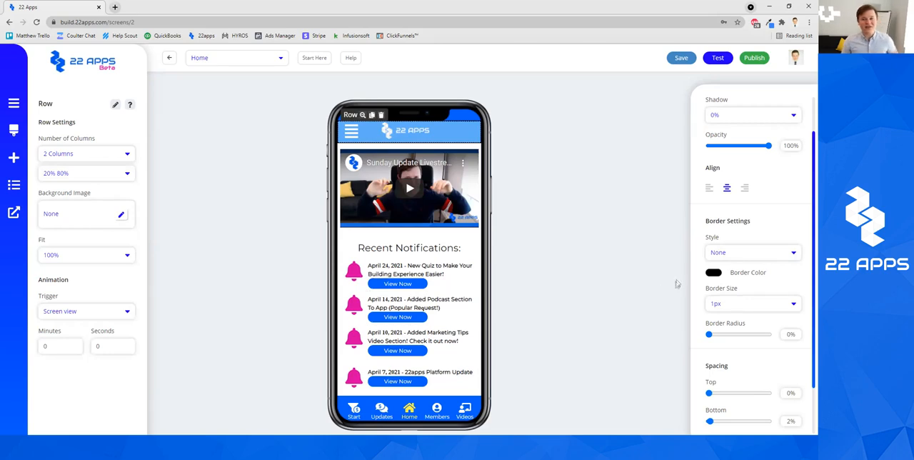
scroll(750, 171, "up", 2)
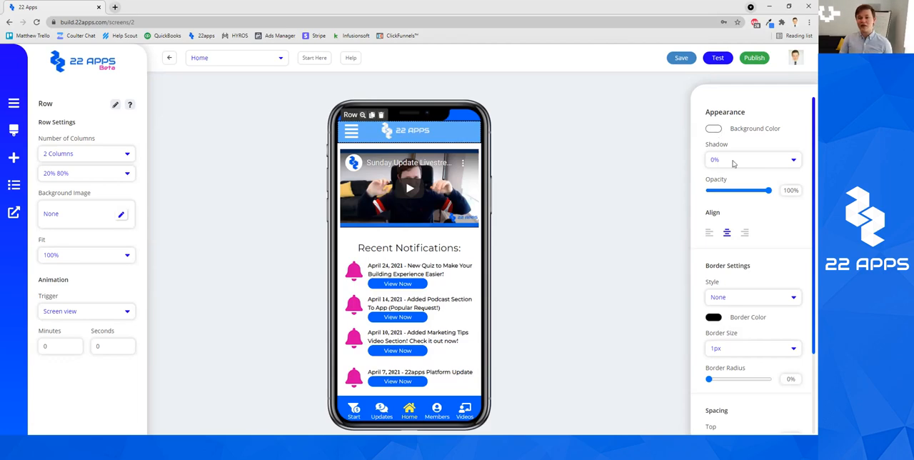
Try other shadow and opacity values on the header row and return them to 0% and 100%
left_click(733, 164)
left_click(728, 218)
left_click(747, 157)
left_click(734, 177)
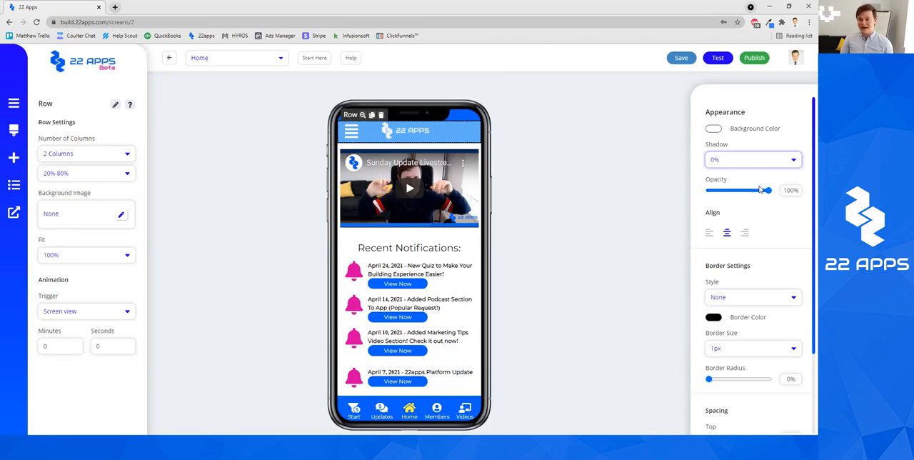
mouse_move(768, 191)
left_mouse_down()
mouse_move(733, 192)
mouse_move(774, 192)
left_mouse_up()
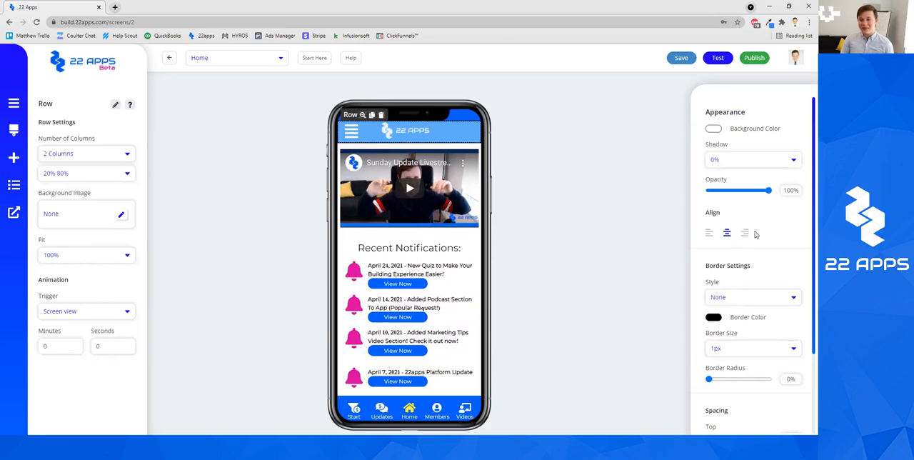
Examine the header row's alignment, border and spacing settings and its Number of Columns options
scroll(749, 236, "down", 1)
scroll(749, 235, "down", 2)
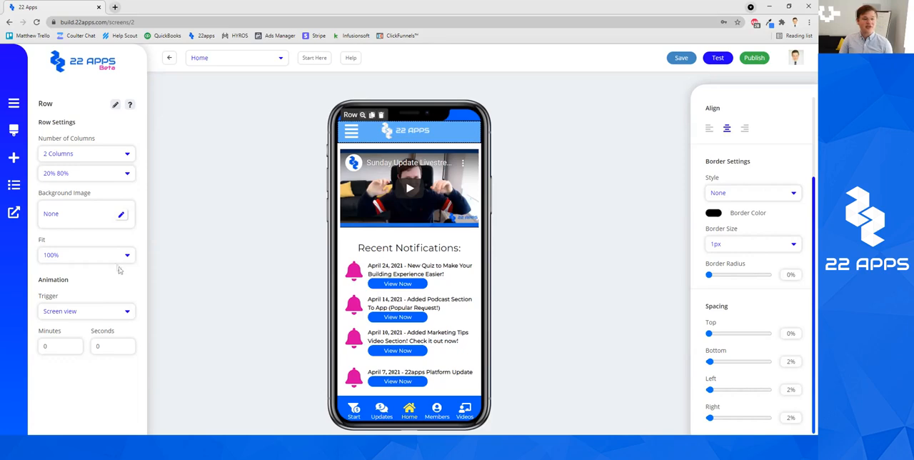
left_click(88, 155)
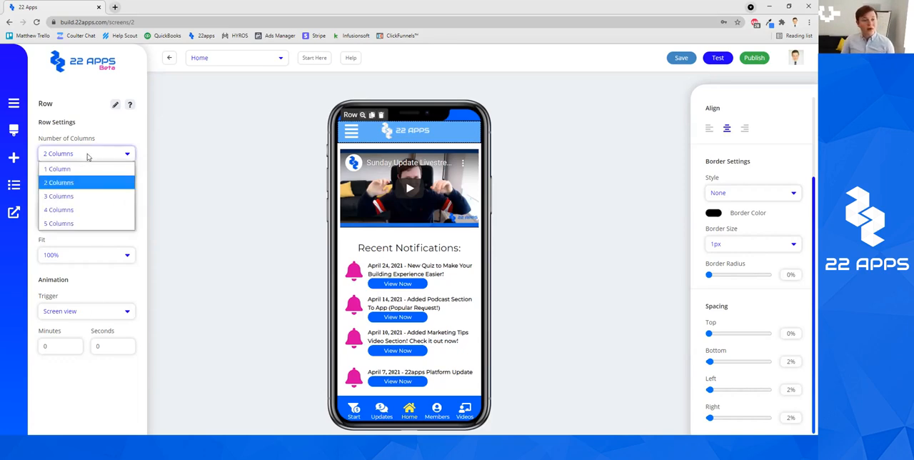
left_click(102, 132)
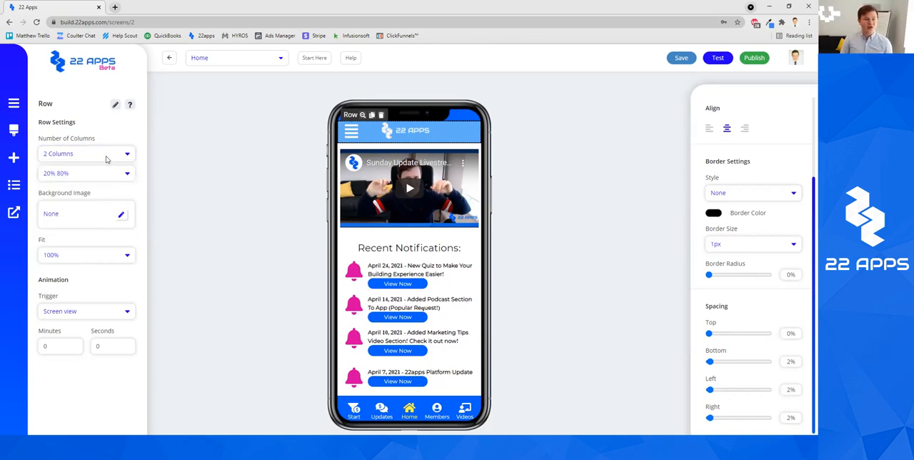
left_click(106, 158)
left_click(110, 140)
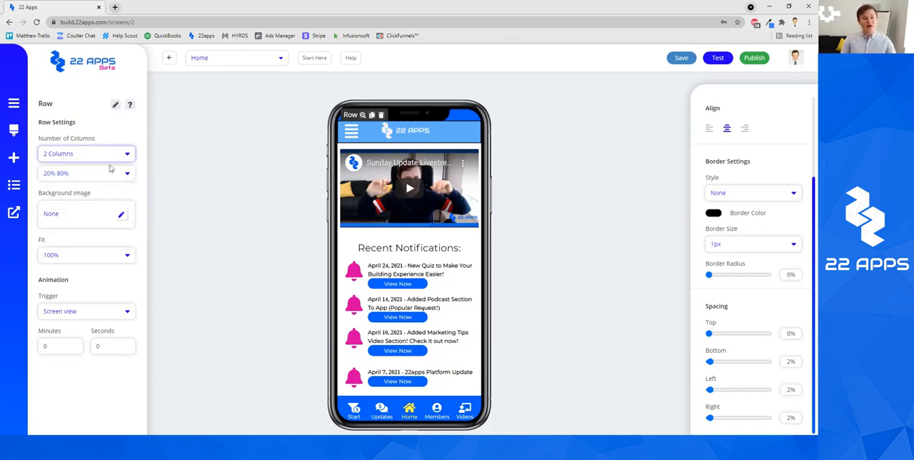
Try column splits of 80% 20% and 50% 50% on the header row and return it to 20% 80%
left_click(107, 173)
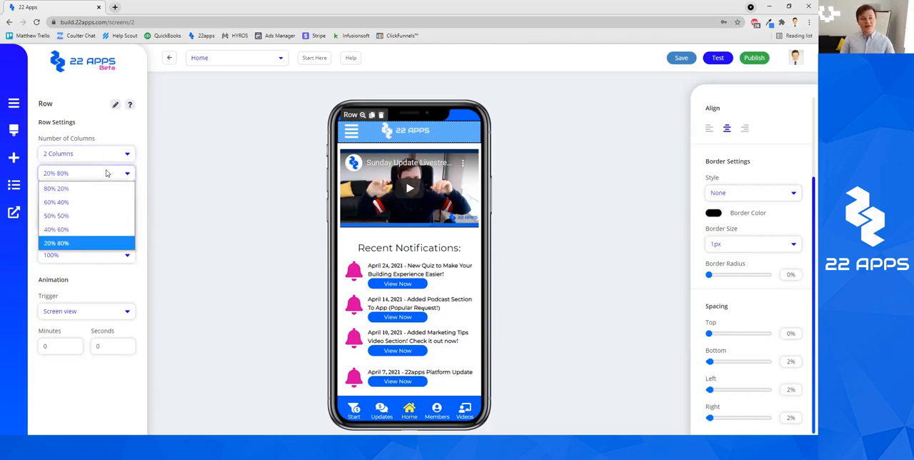
left_click(122, 133)
left_click(61, 174)
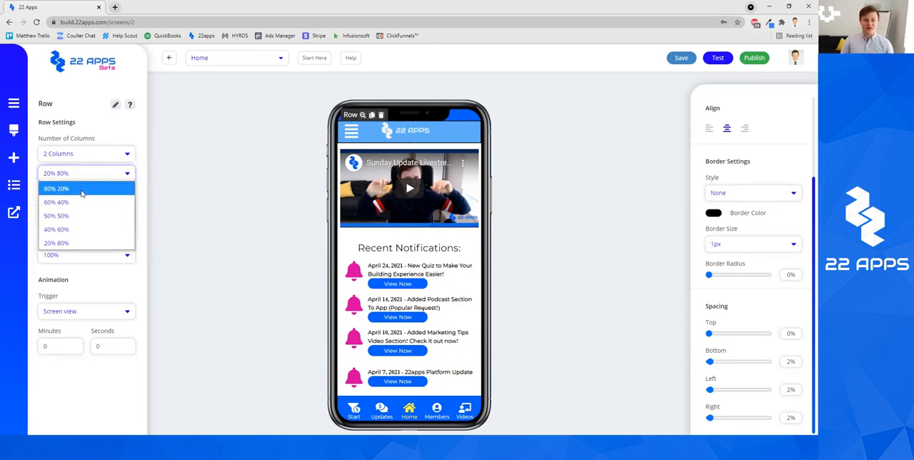
left_click(82, 189)
left_click(93, 177)
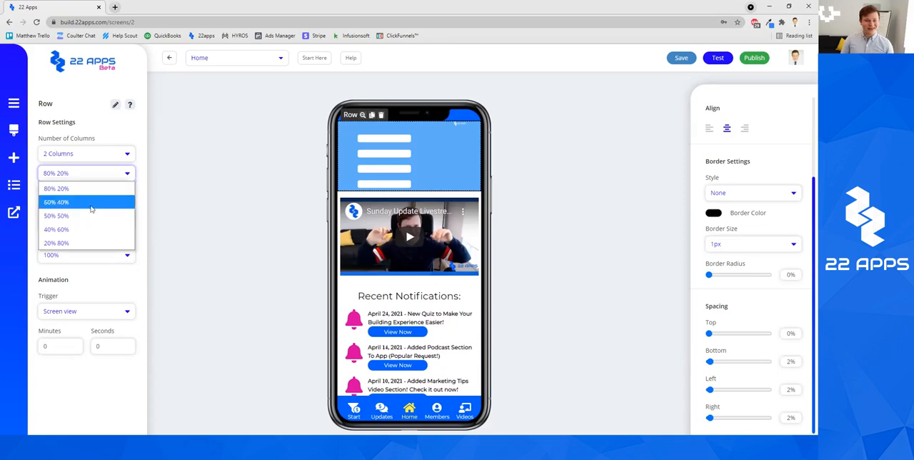
left_click(90, 215)
left_click(127, 178)
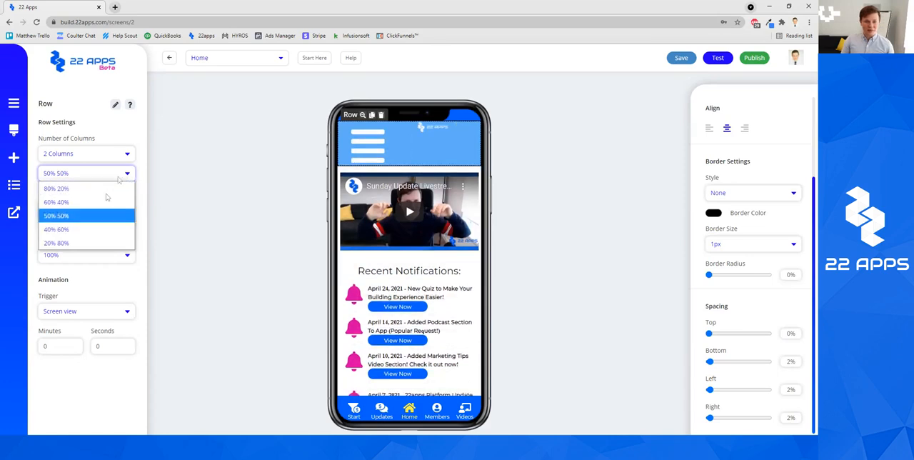
left_click(84, 243)
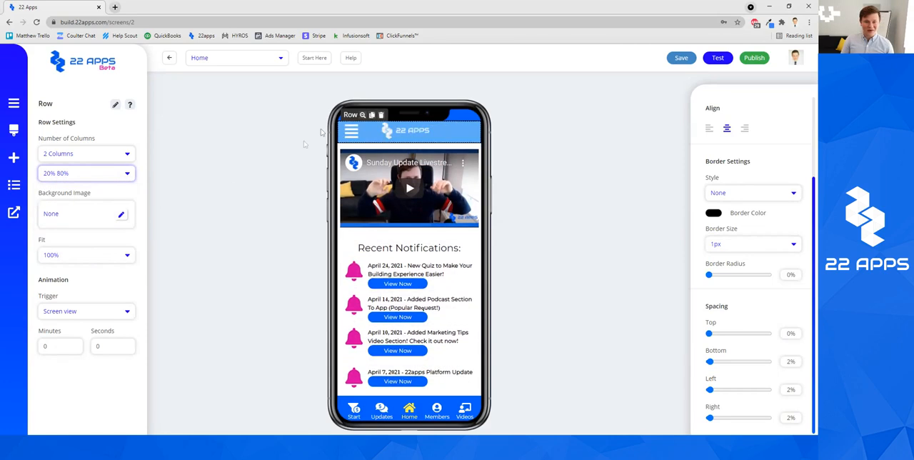
Try 5, 4, 3, 2 and finally 1 column on the header row to compare the layouts
left_click(117, 152)
left_click(91, 221)
left_click(84, 156)
left_click(72, 209)
left_click(85, 156)
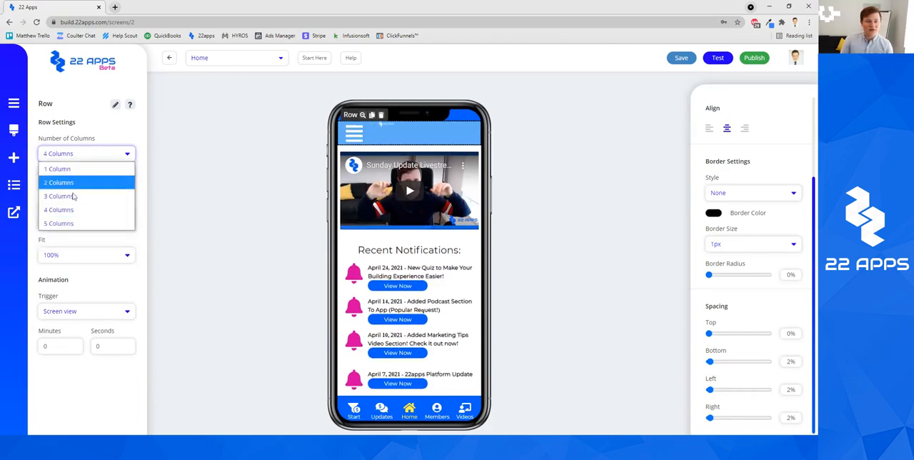
left_click(74, 196)
left_click(98, 155)
left_click(78, 182)
left_click(84, 156)
left_click(85, 169)
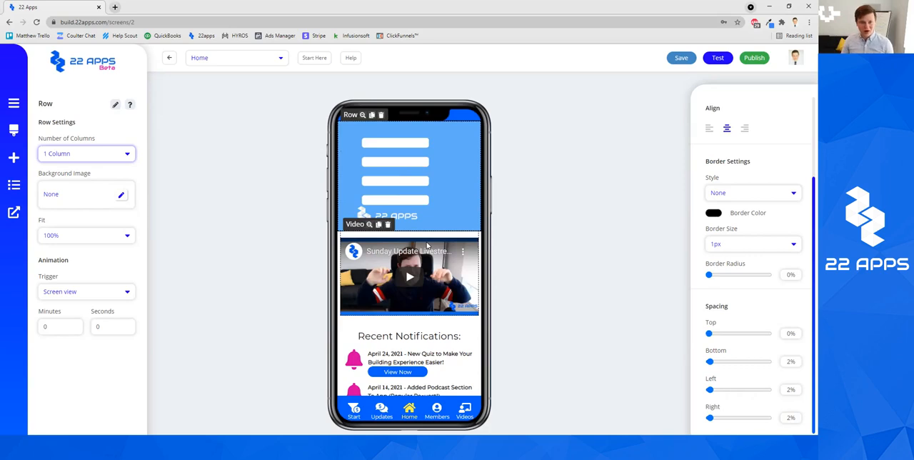
Return the header row to 2 columns split 20% 80% and move the logo image back into the wider column
left_click(107, 156)
left_click(103, 183)
left_click(110, 177)
left_click(96, 188)
left_click(109, 177)
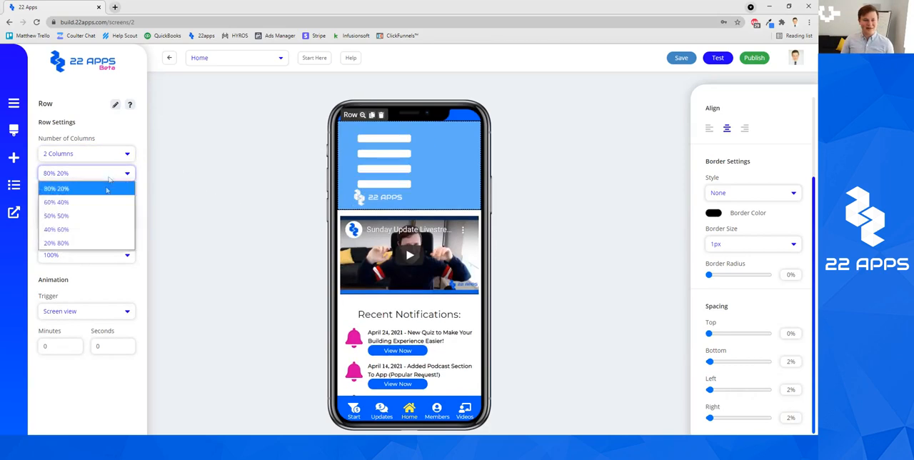
left_click(72, 242)
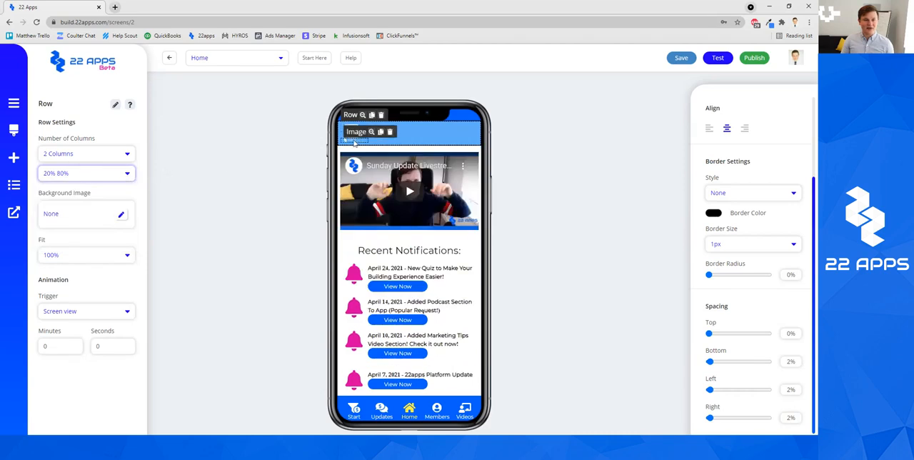
left_click(354, 142)
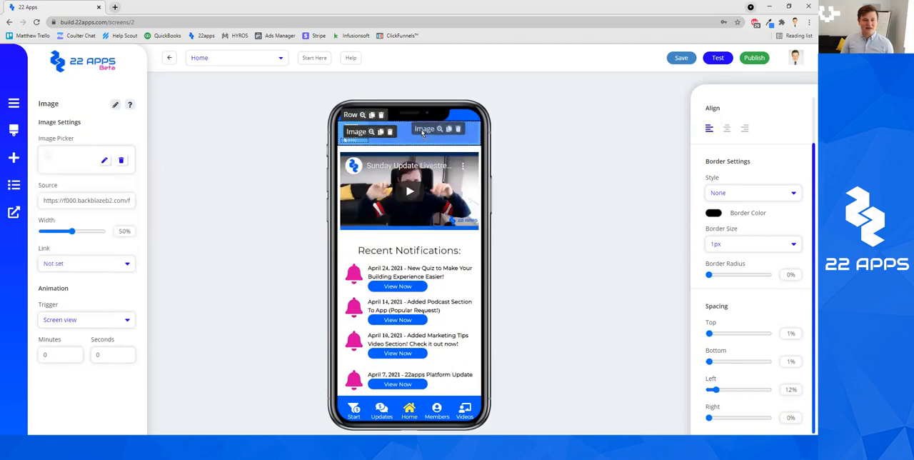
left_click(364, 140)
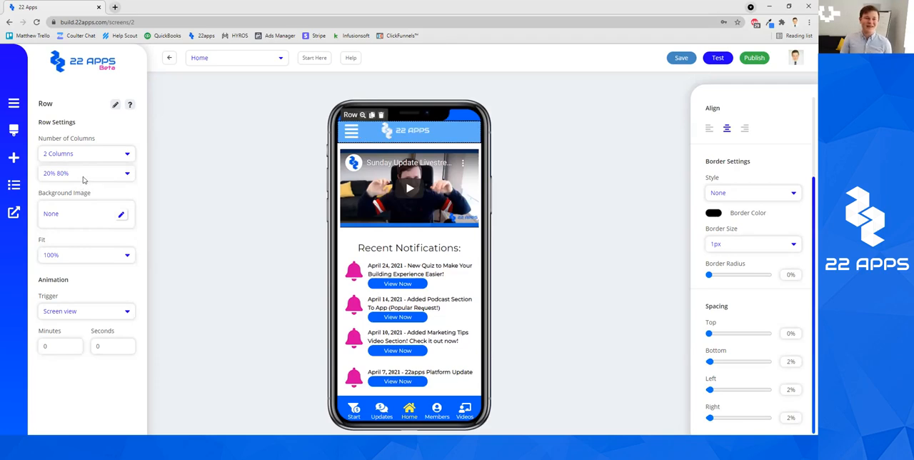
Deselect the header row and reload the builder page for the Home screen
left_click(563, 192)
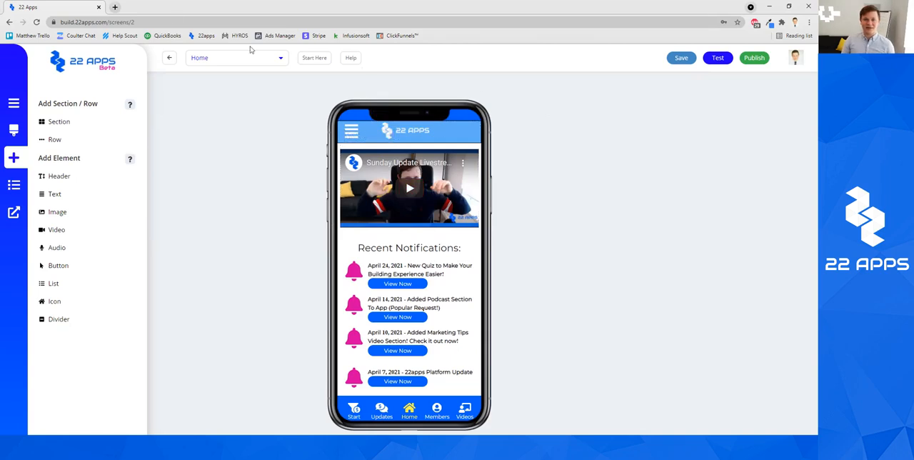
left_click(36, 22)
left_click(448, 71)
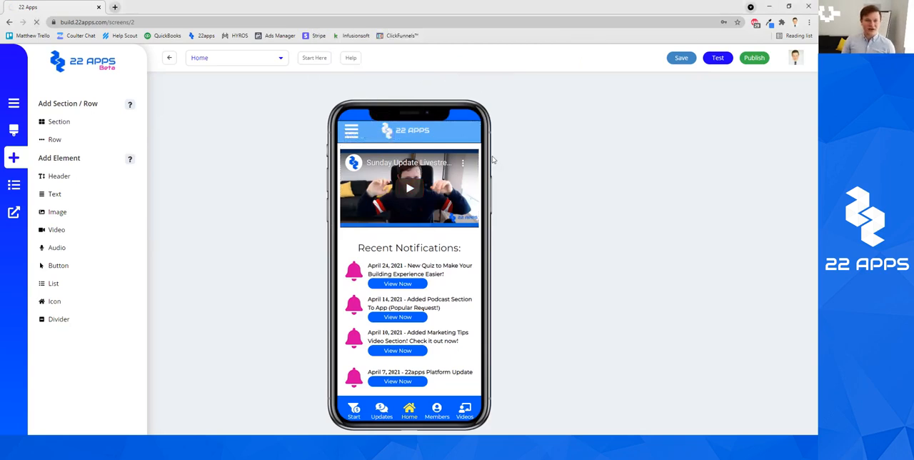